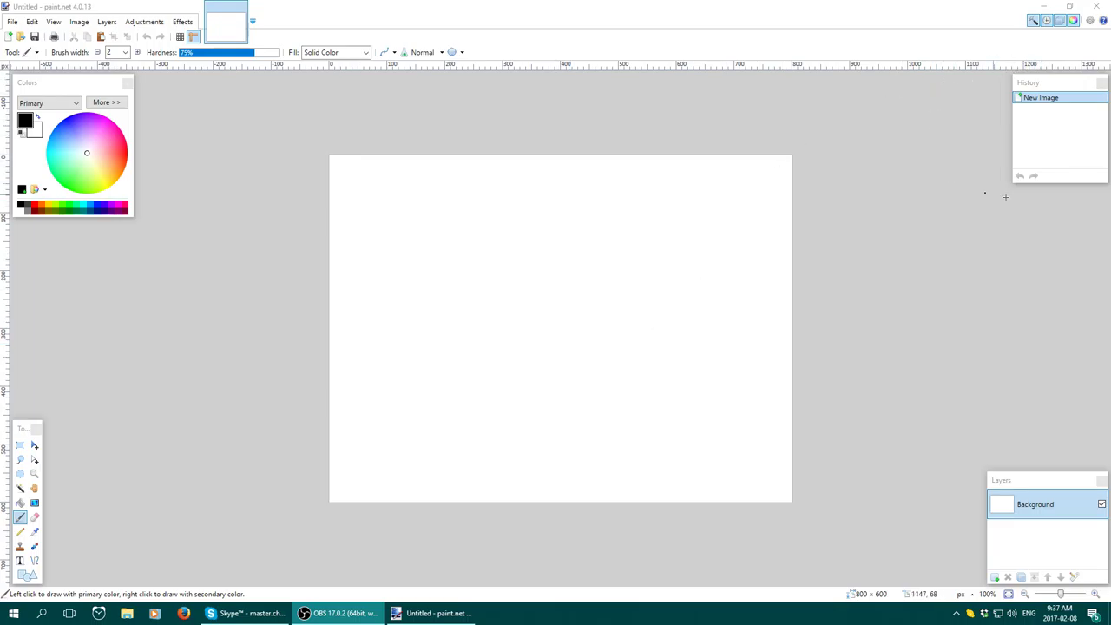
# Paint a black zigzag stroke across the canvas centre with the Paintbrush
pyautogui.moveTo(727, 231)
pyautogui.mouseDown()
pyautogui.moveTo(538, 340)
pyautogui.moveTo(670, 410)
pyautogui.moveTo(537, 464)
pyautogui.mouseUp()
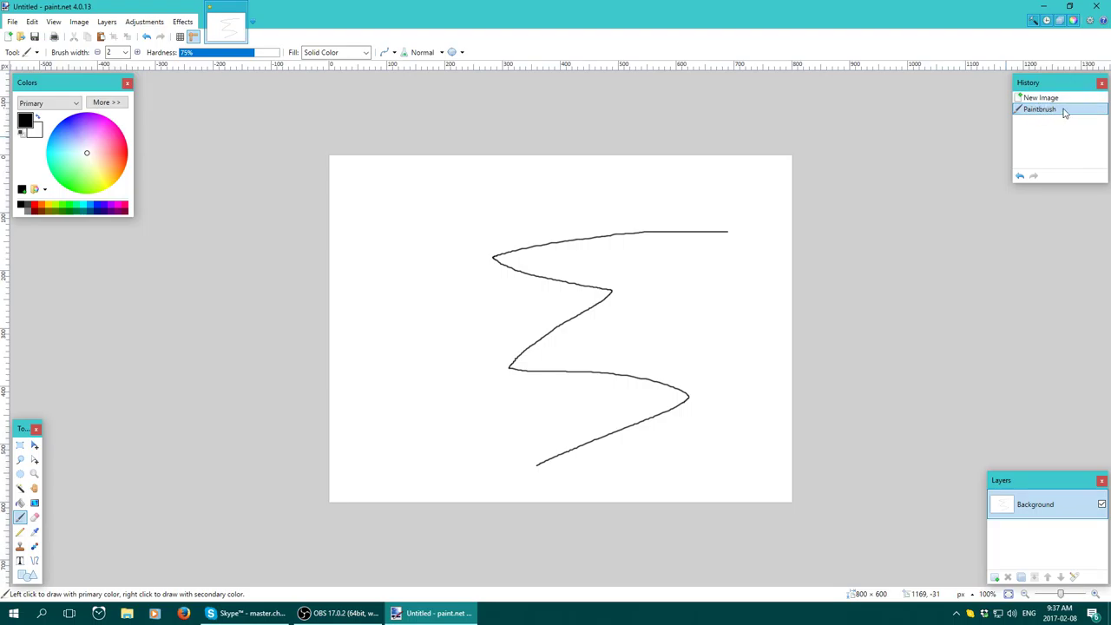
pyautogui.click(102, 105)
pyautogui.click(104, 105)
pyautogui.click(102, 105)
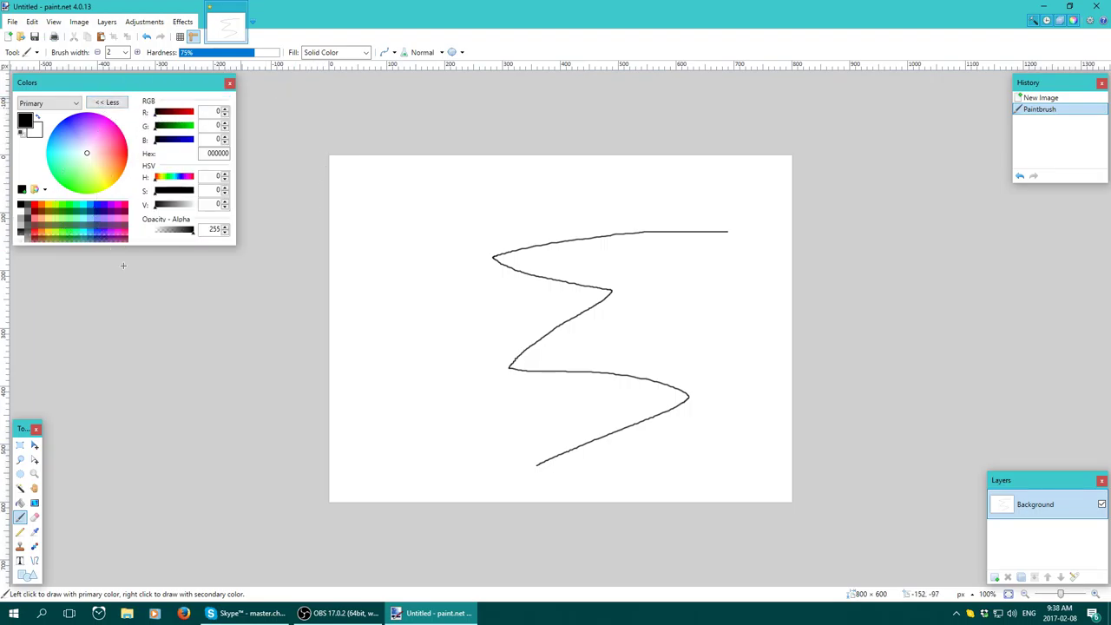
# Paint a yellow FFE035 zigzag left of the black one, then collapse Colors and hide rulers
pyautogui.click(108, 179)
pyautogui.moveTo(443, 189)
pyautogui.mouseDown()
pyautogui.moveTo(408, 219)
pyautogui.moveTo(352, 321)
pyautogui.moveTo(404, 426)
pyautogui.moveTo(469, 446)
pyautogui.mouseUp()
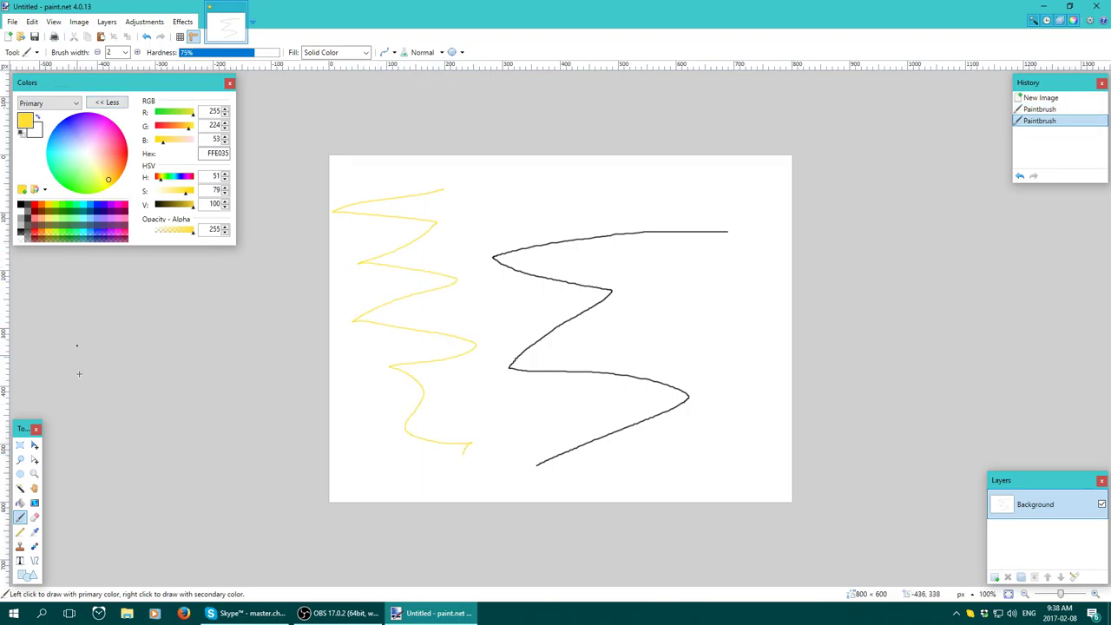
pyautogui.click(91, 103)
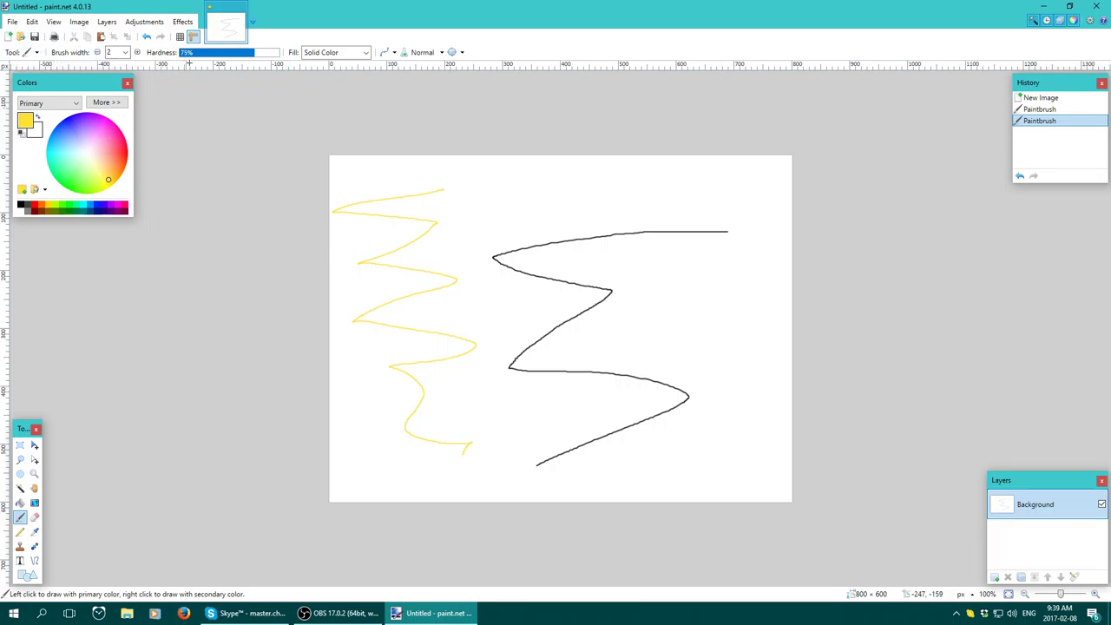
pyautogui.click(194, 39)
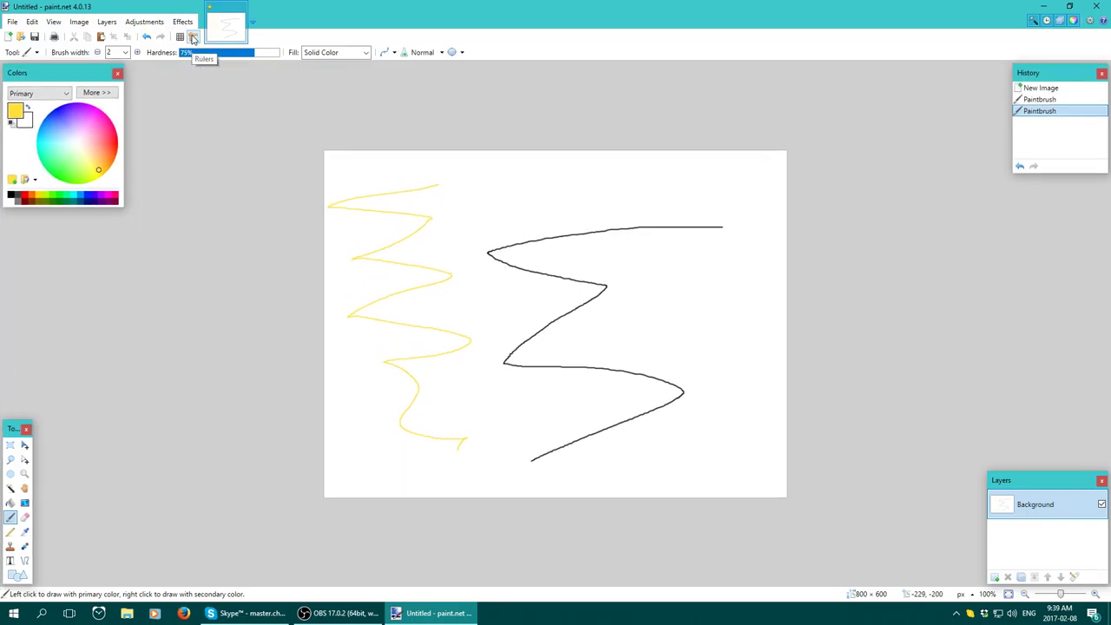
# Toggle the rulers on and off, leaving them hidden
pyautogui.click(193, 40)
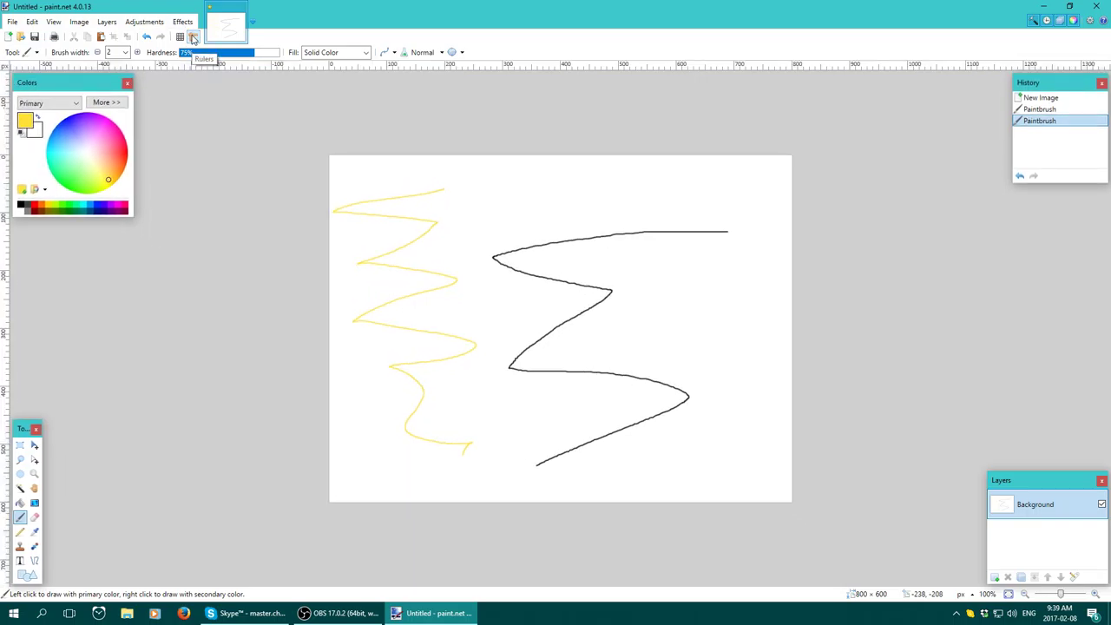
pyautogui.click(193, 39)
pyautogui.click(194, 39)
pyautogui.click(193, 39)
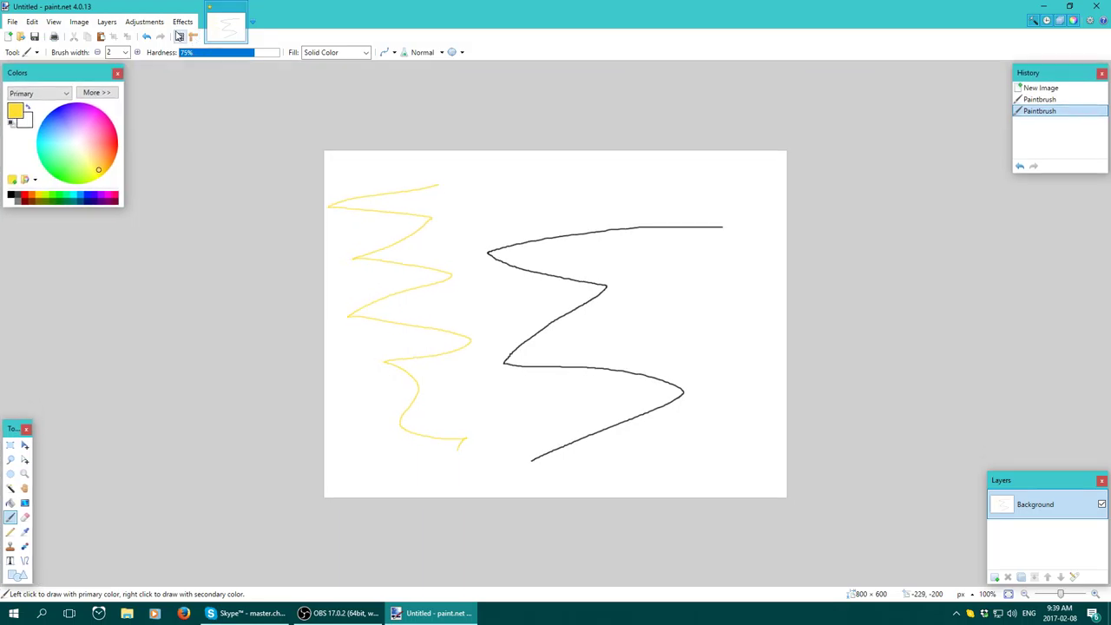
# Zoom closely into the black line with the pixel grid shown, then turn the grid off
pyautogui.click(179, 37)
pyautogui.click(24, 473)
pyautogui.moveTo(589, 159); pyautogui.dragTo(486, 261)
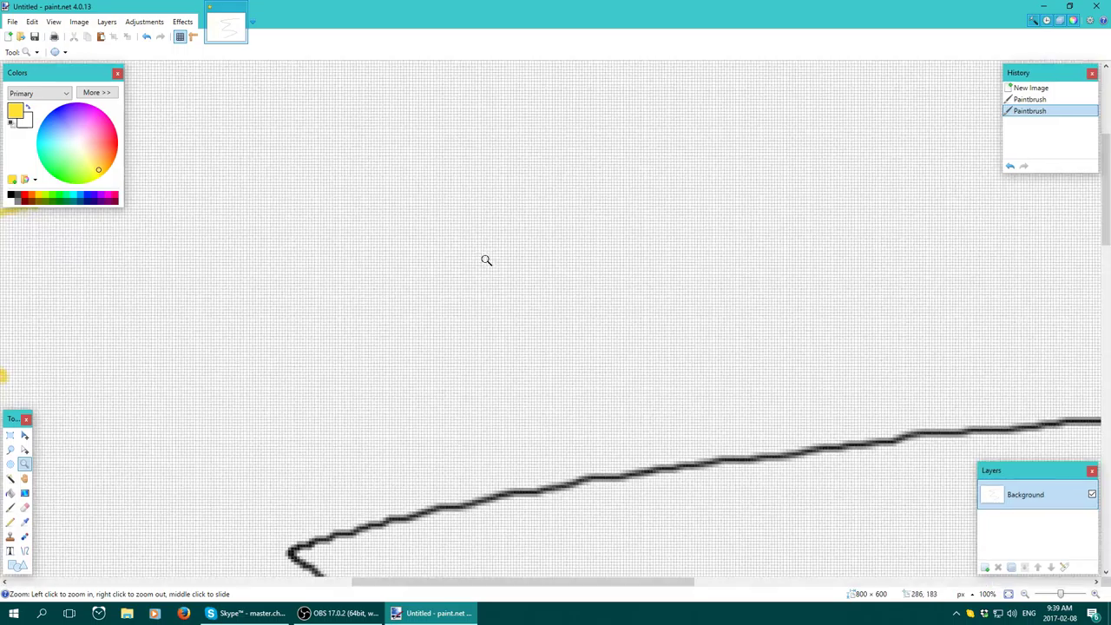
pyautogui.moveTo(546, 142); pyautogui.dragTo(479, 227)
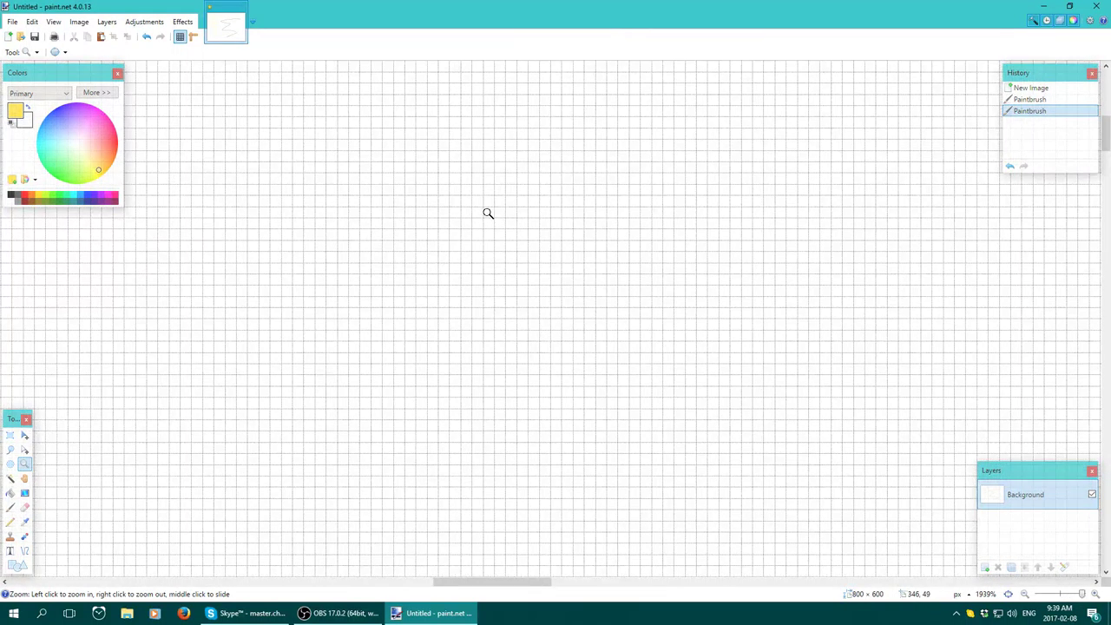
pyautogui.click(181, 38)
pyautogui.click(181, 38)
pyautogui.click(180, 37)
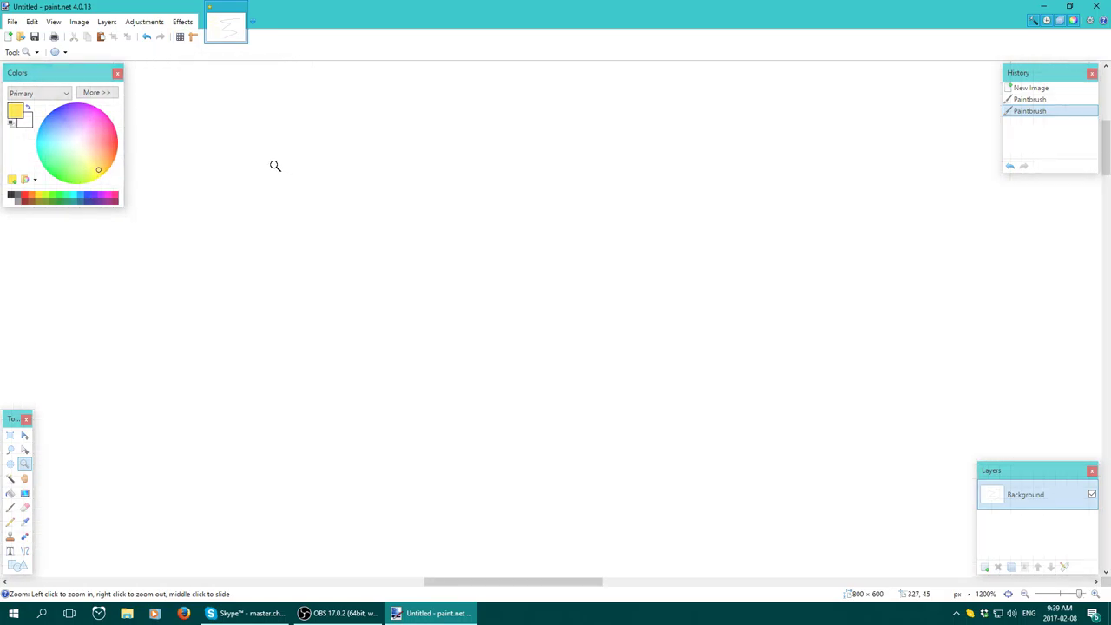
# Zoom out, zoom in around both zigzag strokes, then return to 100%
pyautogui.rightClick(277, 166)
pyautogui.rightClick(275, 165)
pyautogui.rightClick(272, 165)
pyautogui.rightClick(273, 165)
pyautogui.moveTo(543, 119); pyautogui.dragTo(118, 500)
pyautogui.rightClick(366, 345)
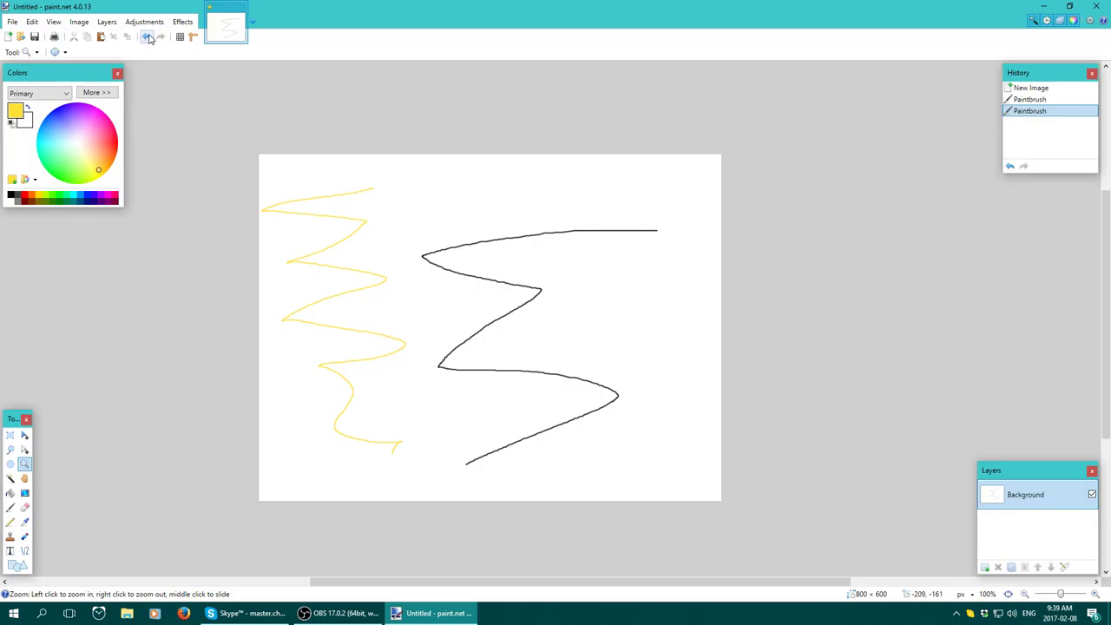
pyautogui.click(14, 23)
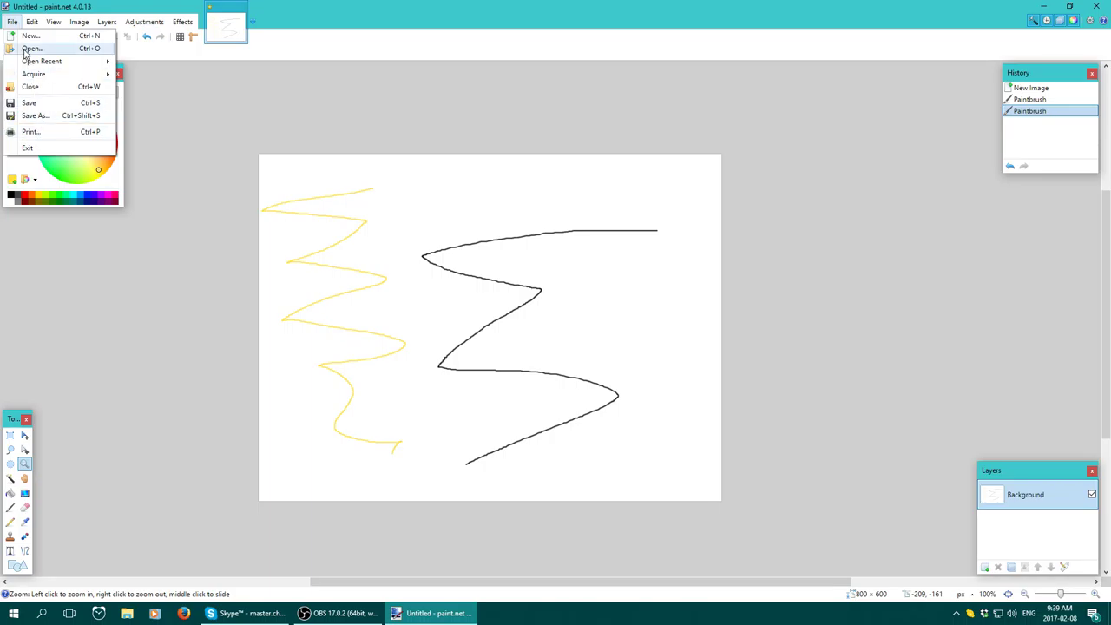
pyautogui.moveTo(31, 22)
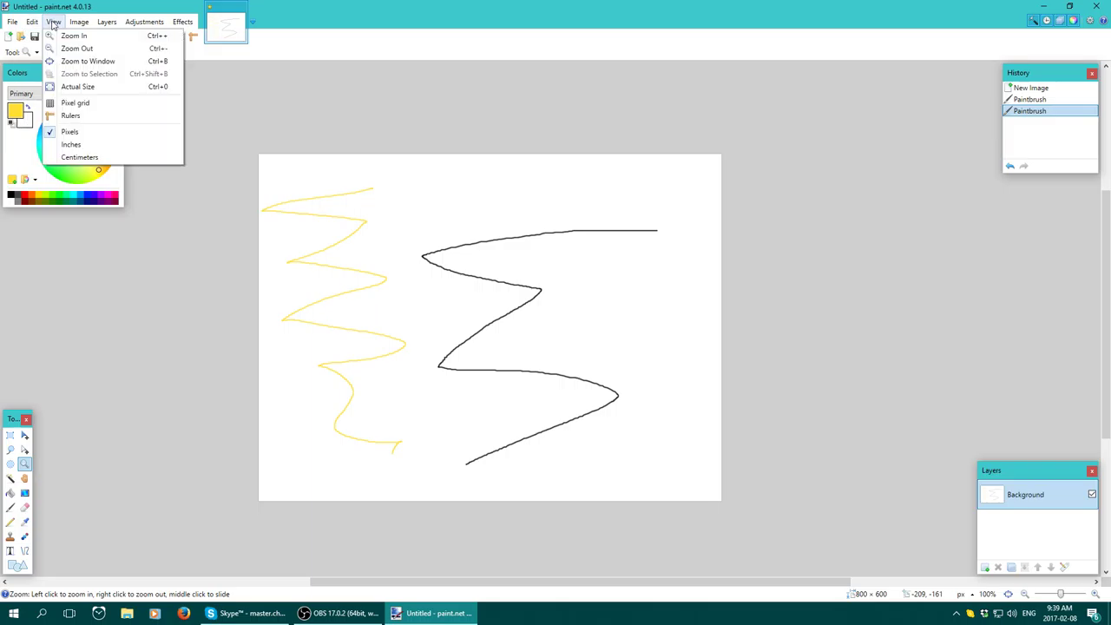
pyautogui.click(86, 61)
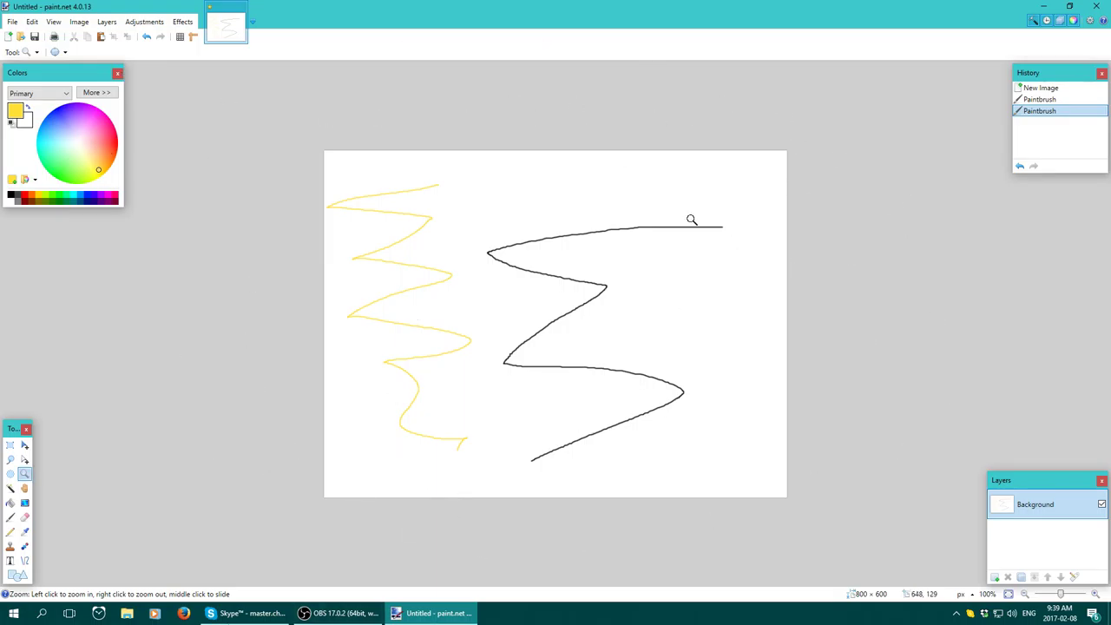
pyautogui.click(78, 22)
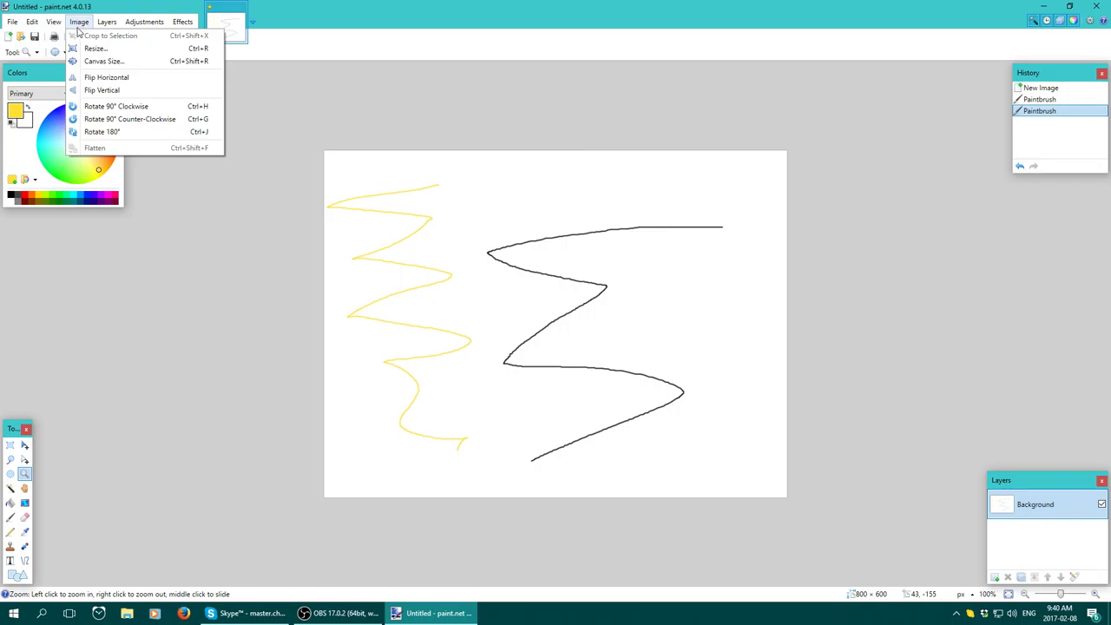
pyautogui.moveTo(54, 24)
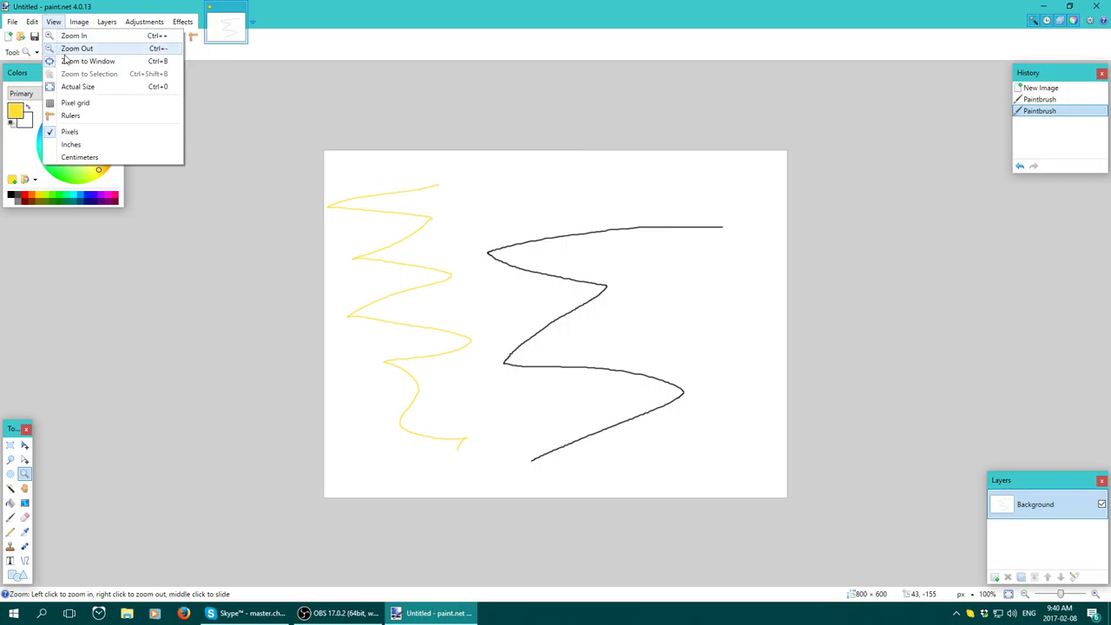
pyautogui.click(83, 89)
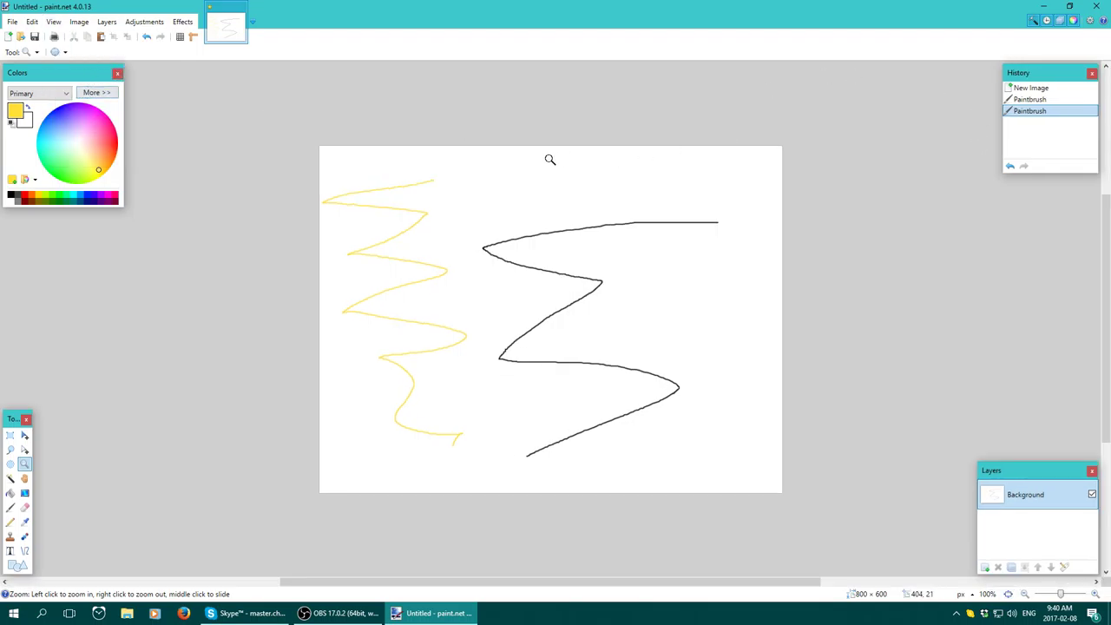
pyautogui.click(8, 36)
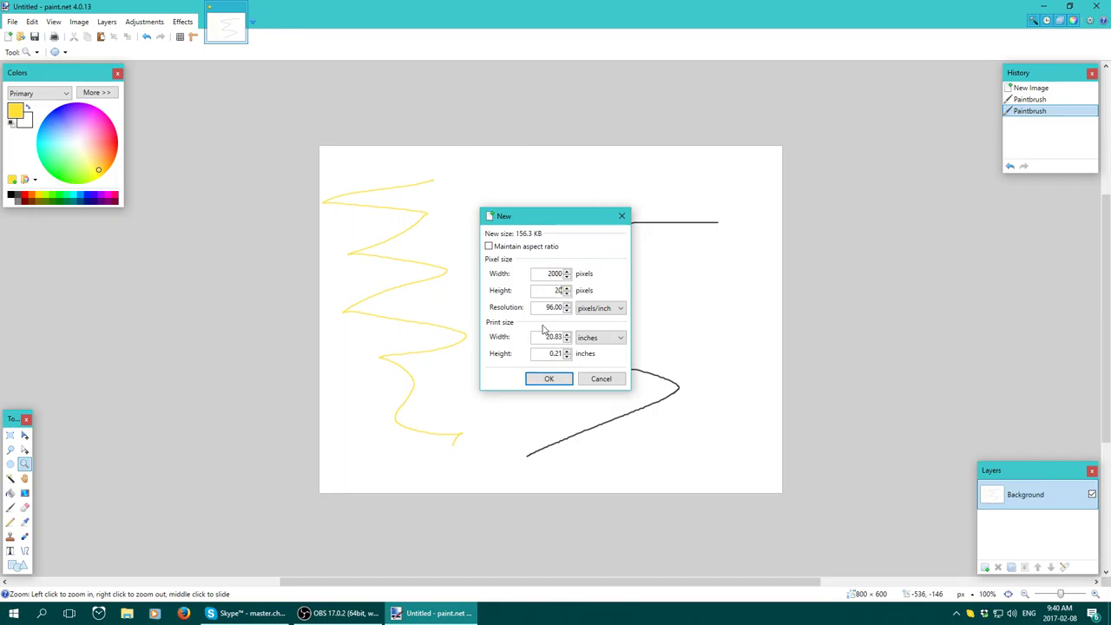
# Confirm the new 2000 × 2000 image and browse the File and View menus
pyautogui.press('Return')
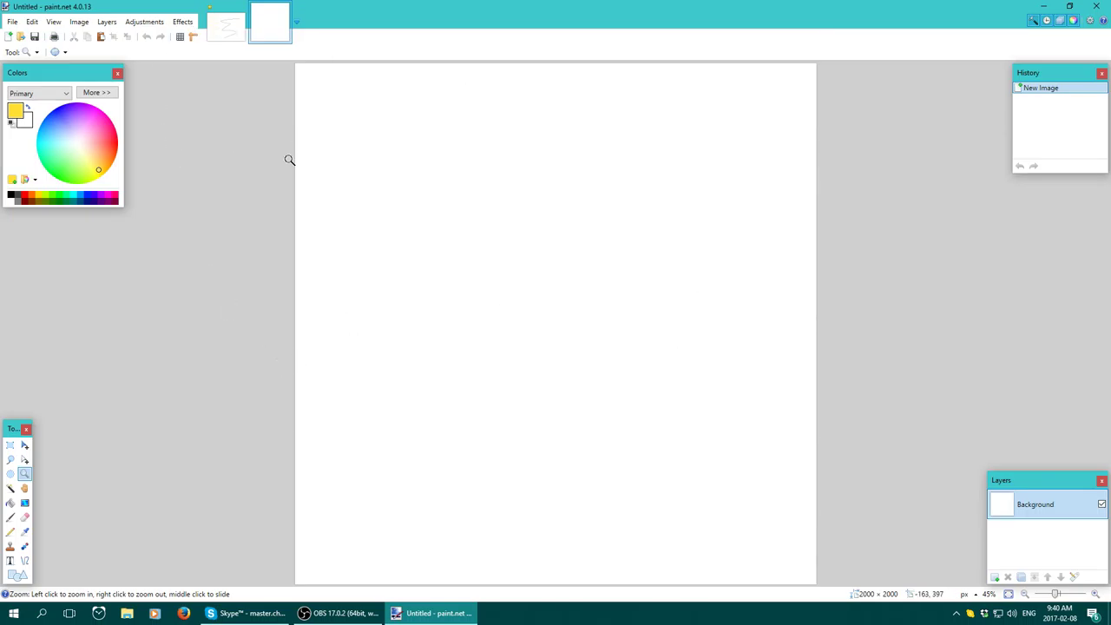
pyautogui.click(12, 24)
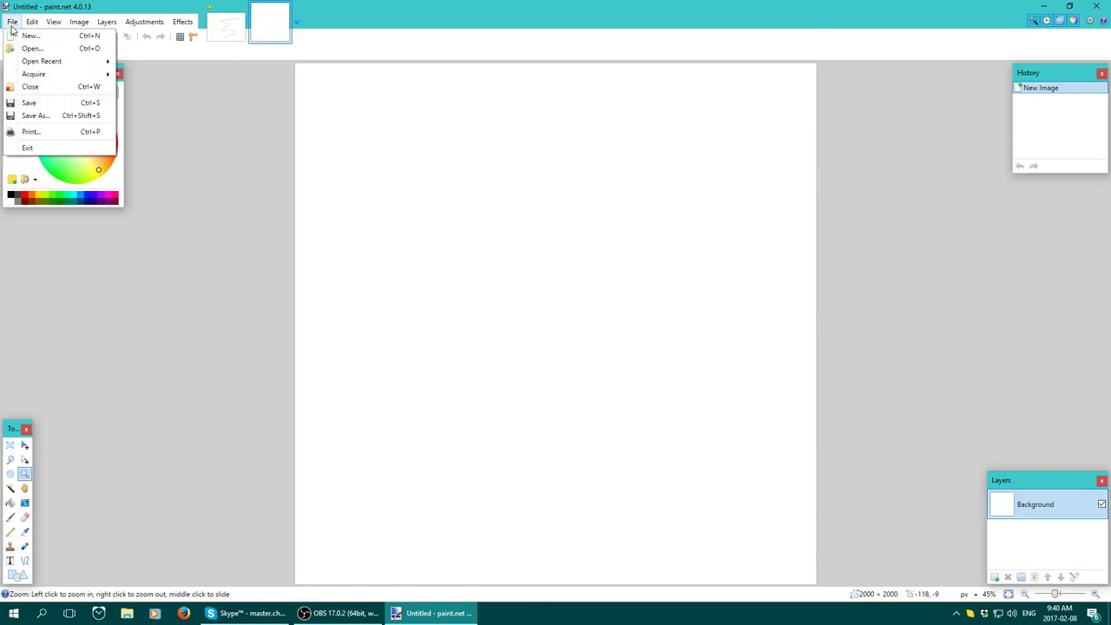
pyautogui.click(61, 7)
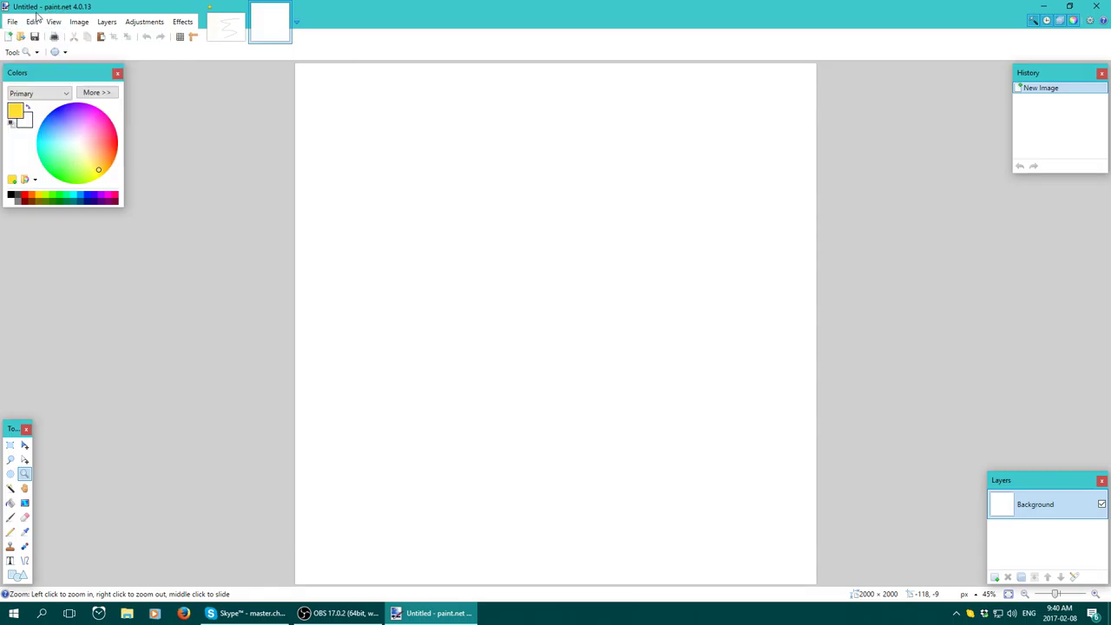
# Look through the Image menu, then show the new image at Actual Size
pyautogui.click(79, 21)
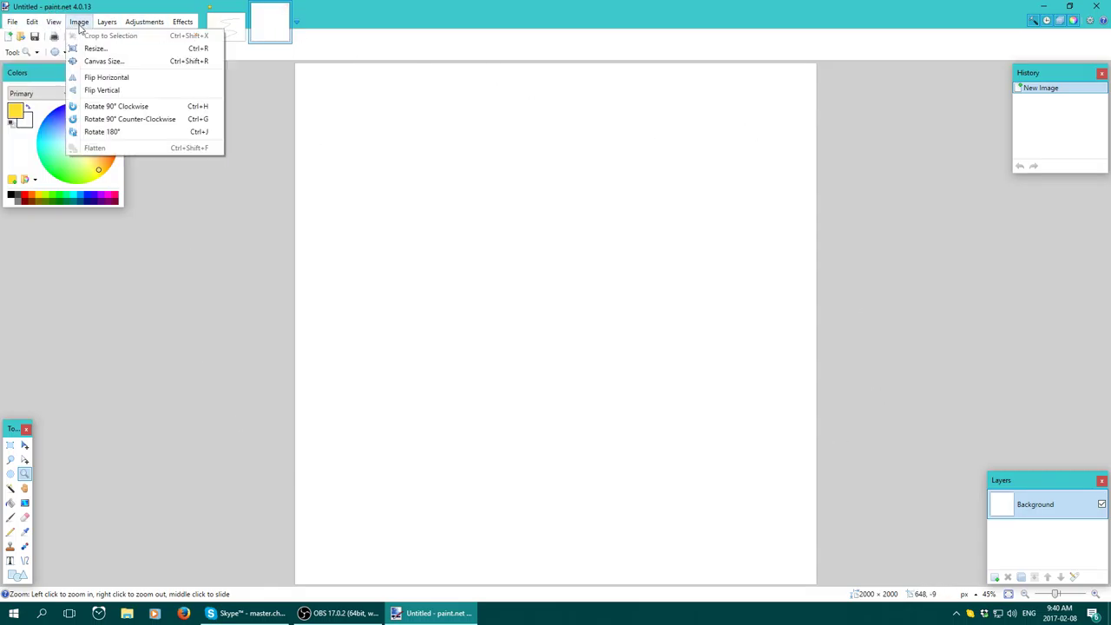
pyautogui.click(79, 22)
pyautogui.click(79, 21)
pyautogui.click(79, 21)
pyautogui.click(79, 21)
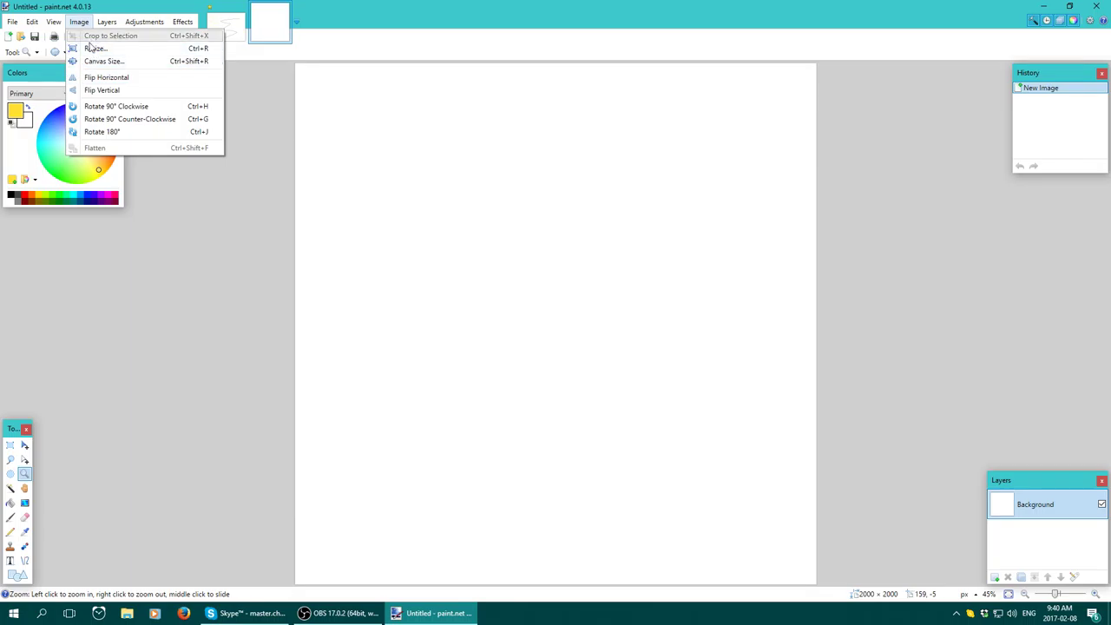
pyautogui.moveTo(53, 22)
pyautogui.click(76, 87)
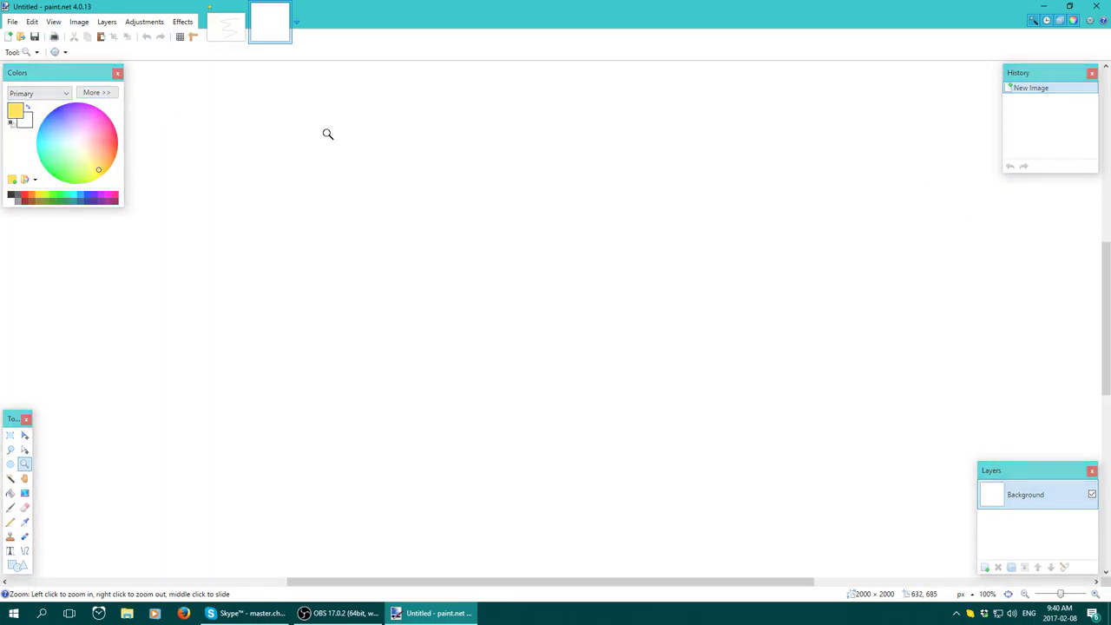
# Fit the whole 2000 × 2000 image in the window with Zoom to Window
pyautogui.click(79, 22)
pyautogui.moveTo(52, 22)
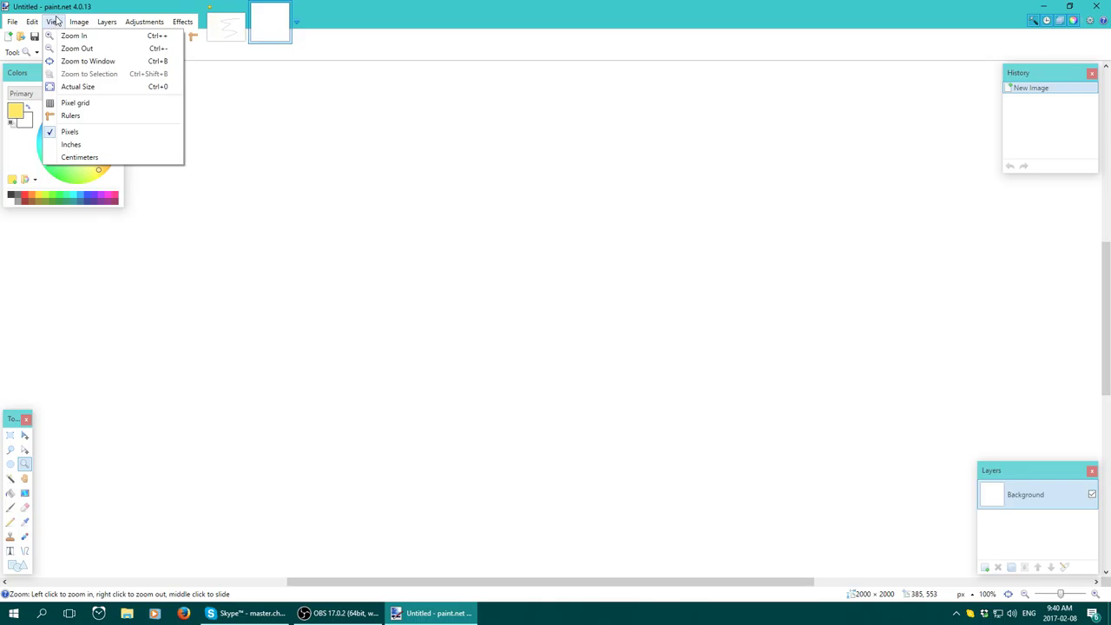
pyautogui.click(87, 61)
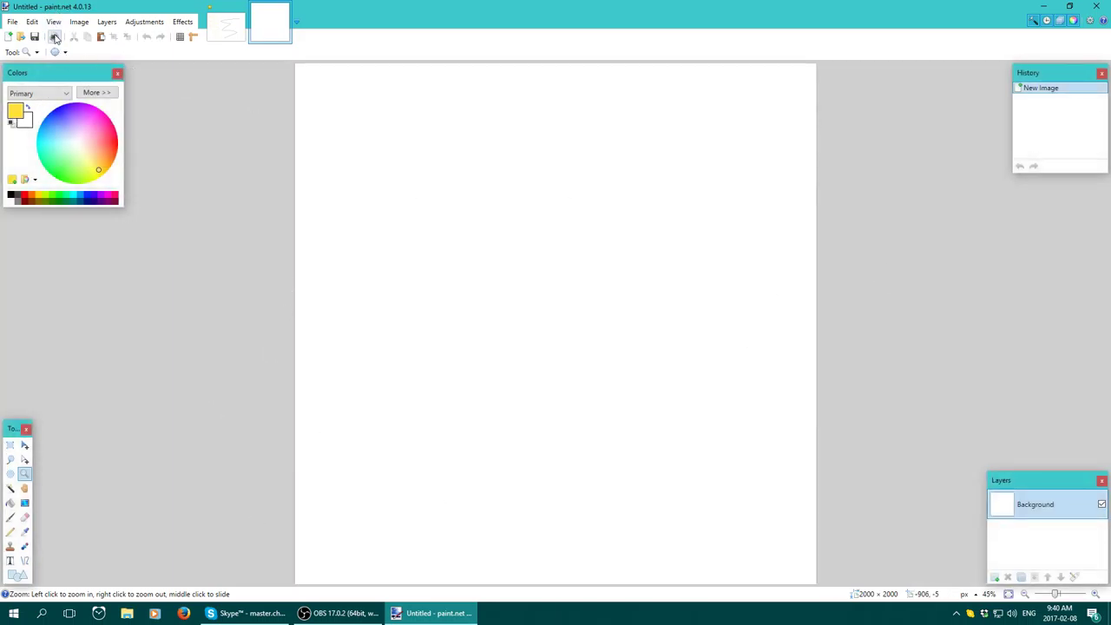
# Open and cancel Print, then drag a 1386 × 1200 rectangle selection in the upper middle
pyautogui.click(54, 36)
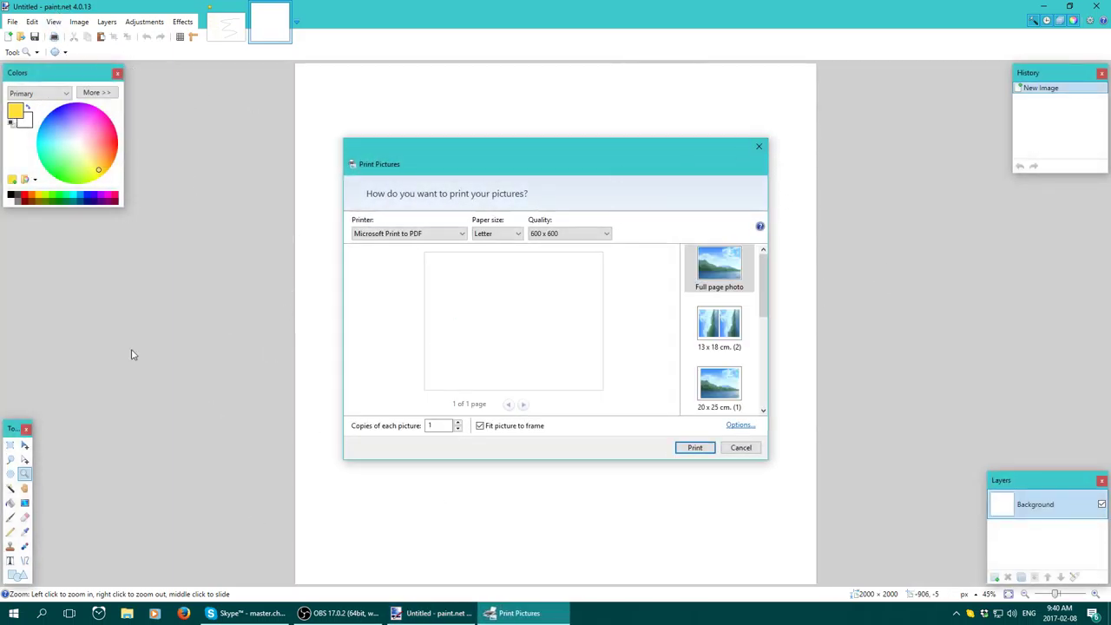
pyautogui.press('Escape')
pyautogui.click(10, 445)
pyautogui.moveTo(419, 96); pyautogui.dragTo(781, 409)
pyautogui.click(79, 22)
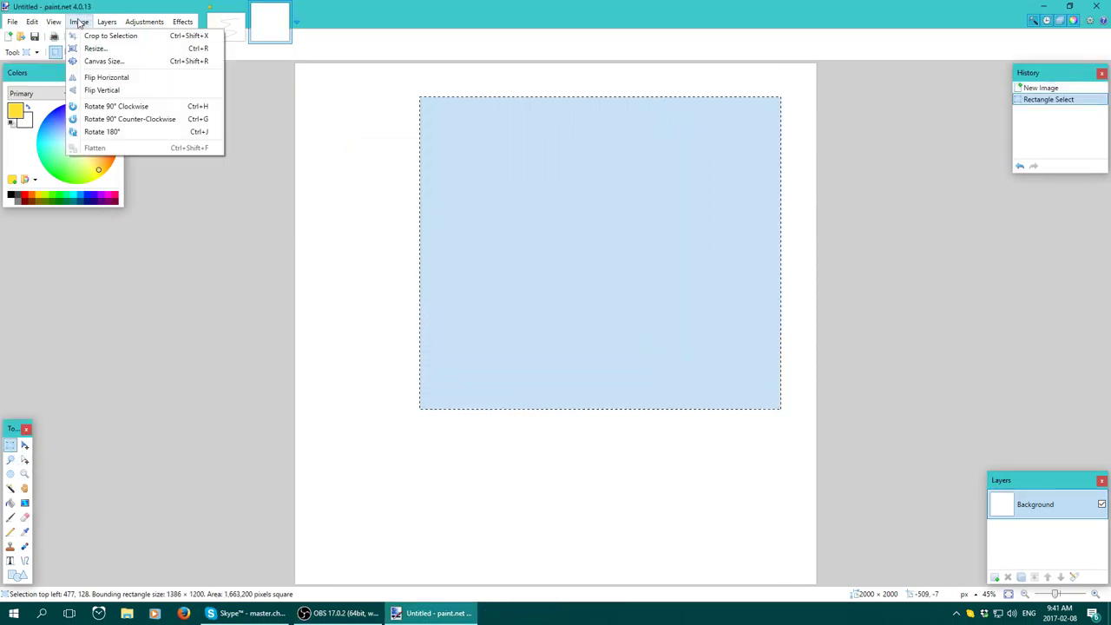
# Zoom to the selection, undo it with Ctrl+Z, and switch to the Paintbrush tool
pyautogui.click(73, 73)
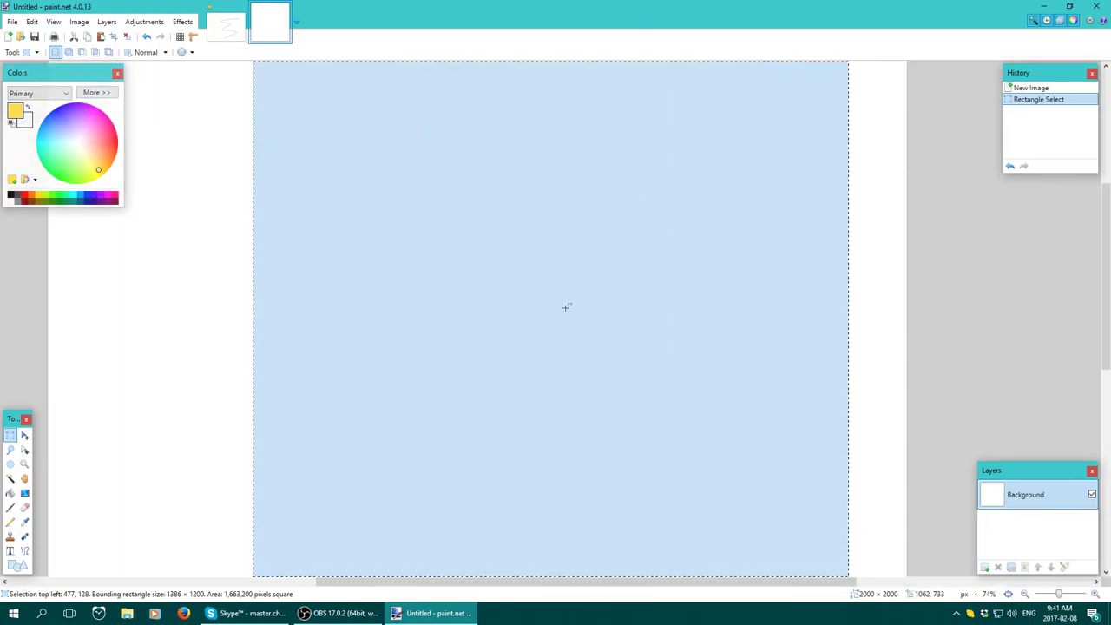
pyautogui.hotkey('ctrl', 'z')
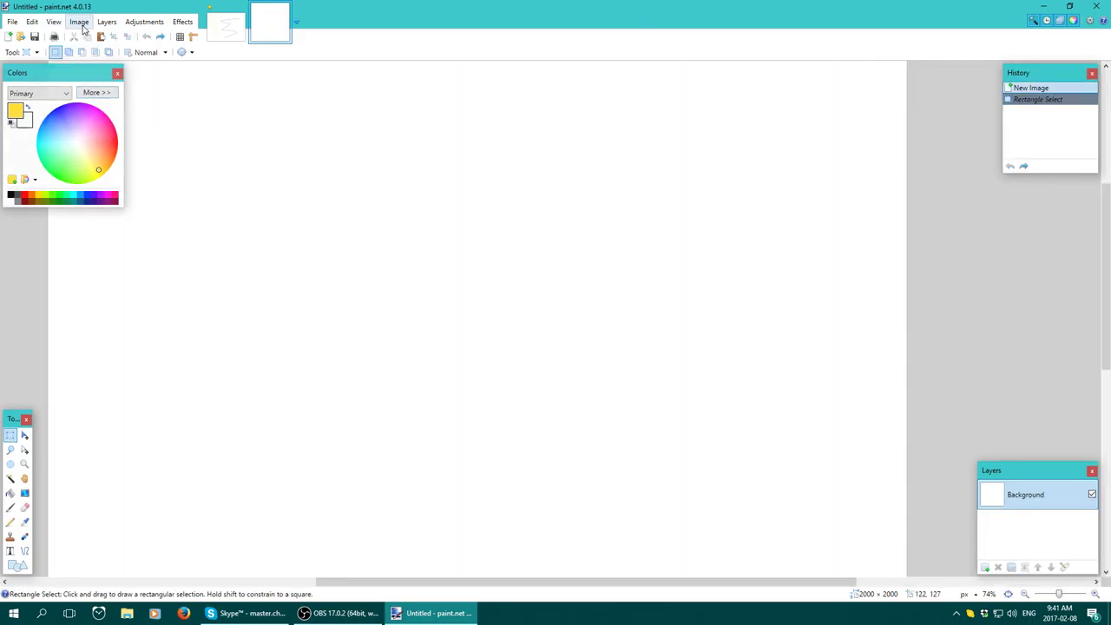
pyautogui.click(79, 22)
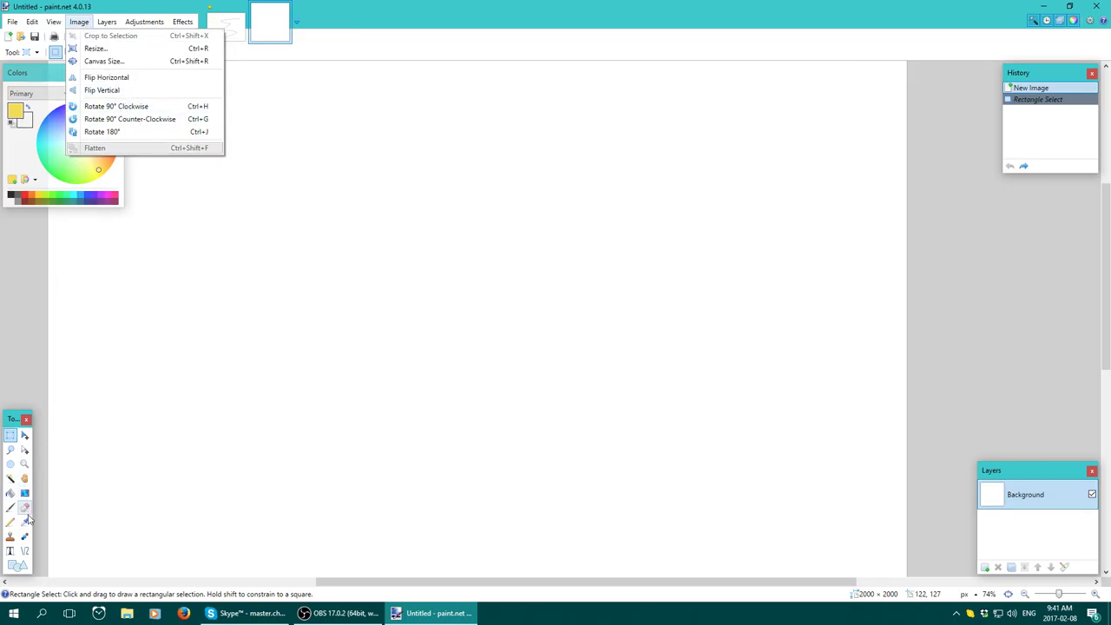
pyautogui.click(10, 507)
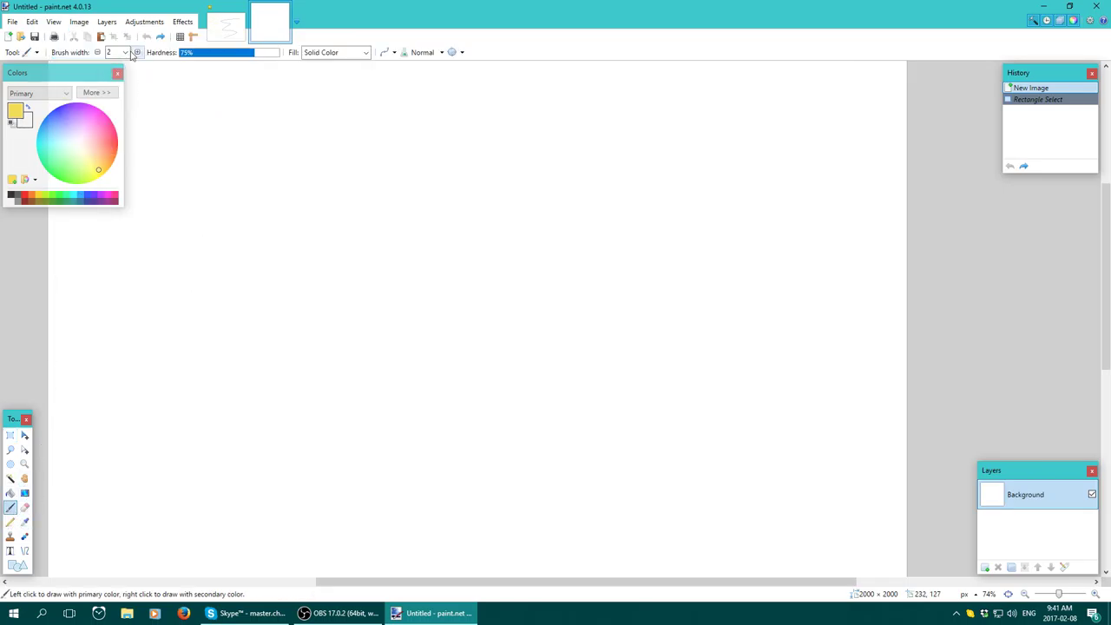
# Paint a thick yellow swirl on the canvas with brush width 60
pyautogui.click(125, 52)
pyautogui.click(119, 253)
pyautogui.moveTo(414, 124)
pyautogui.mouseDown()
pyautogui.moveTo(404, 123)
pyautogui.moveTo(713, 325)
pyautogui.moveTo(446, 327)
pyautogui.moveTo(535, 287)
pyautogui.mouseUp()
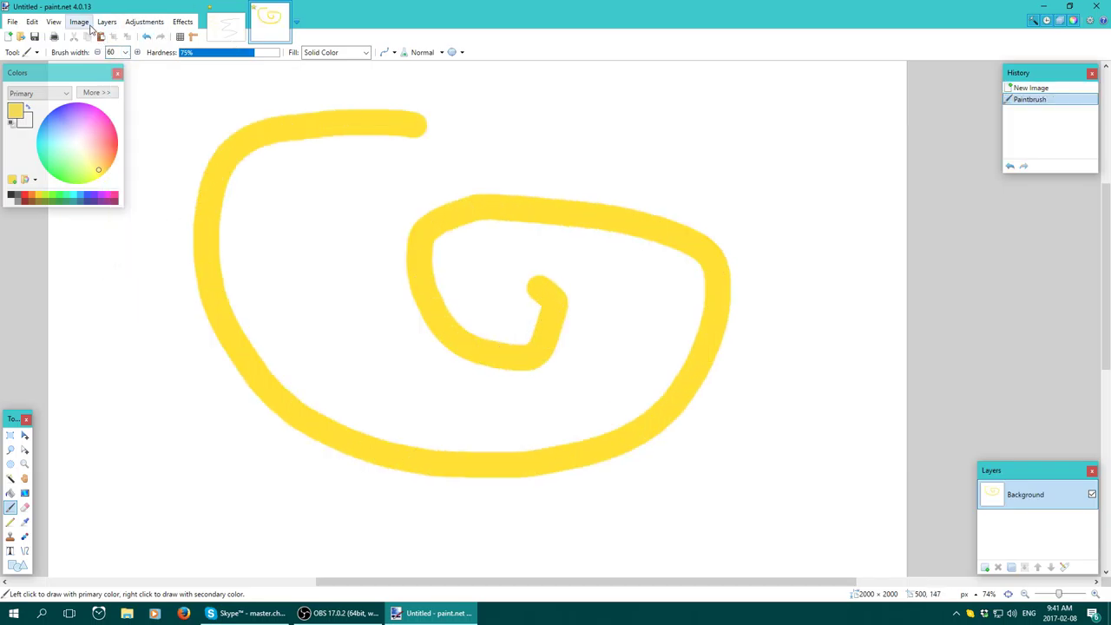
# Rotate the swirl image 90° clockwise
pyautogui.click(79, 22)
pyautogui.click(99, 112)
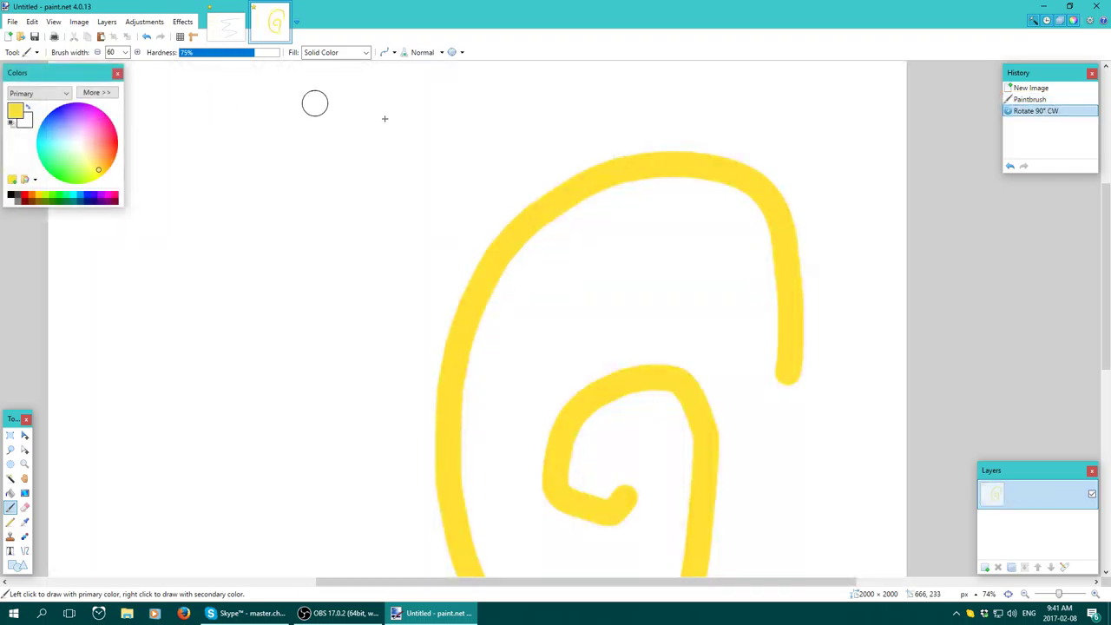
pyautogui.scroll(-5, 521, 148)
pyautogui.scroll(4, 890, 233)
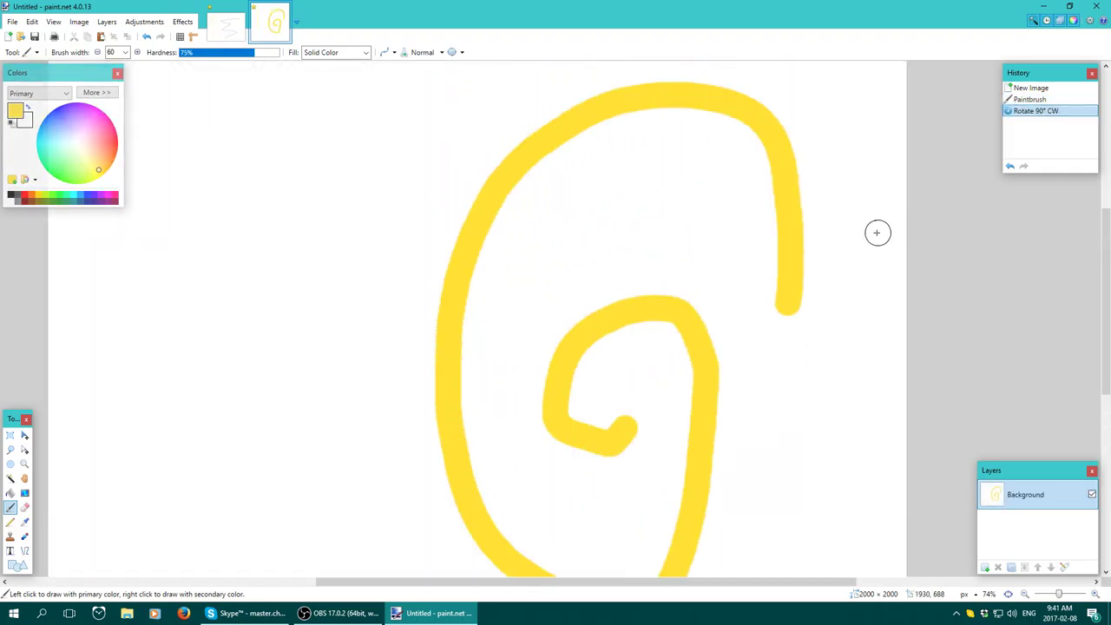
pyautogui.scroll(-3, 868, 234)
pyautogui.scroll(3, 850, 234)
# Rotate the 800 × 600 zigzag image 90° clockwise into portrait
pyautogui.click(226, 26)
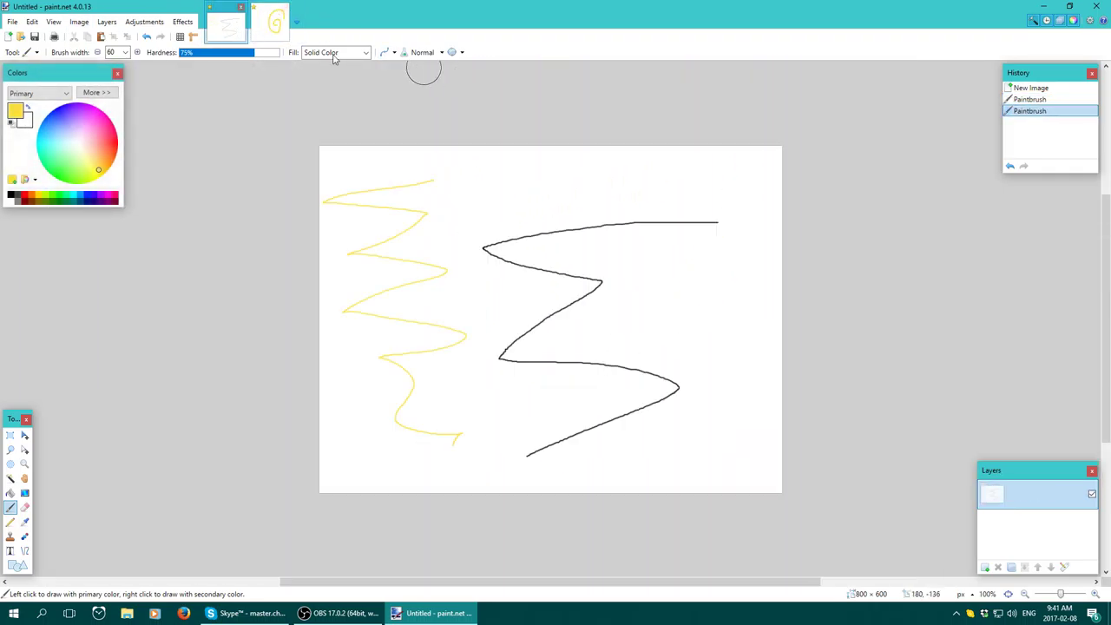
pyautogui.click(79, 22)
pyautogui.click(99, 108)
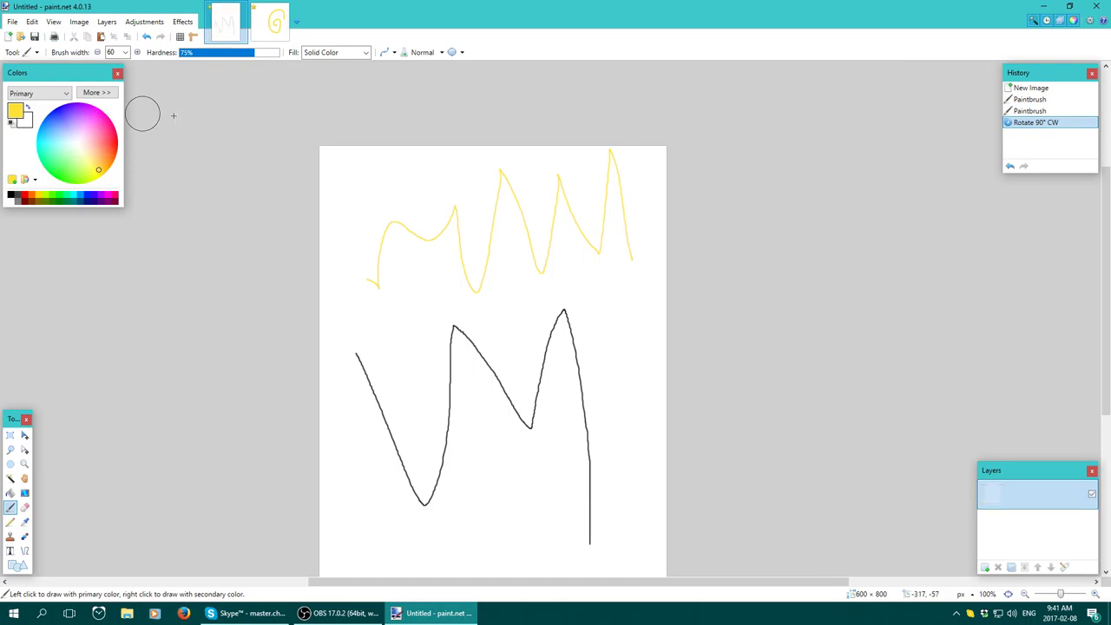
pyautogui.scroll(-3, 629, 187)
pyautogui.scroll(2, 563, 134)
pyautogui.scroll(1, 584, 231)
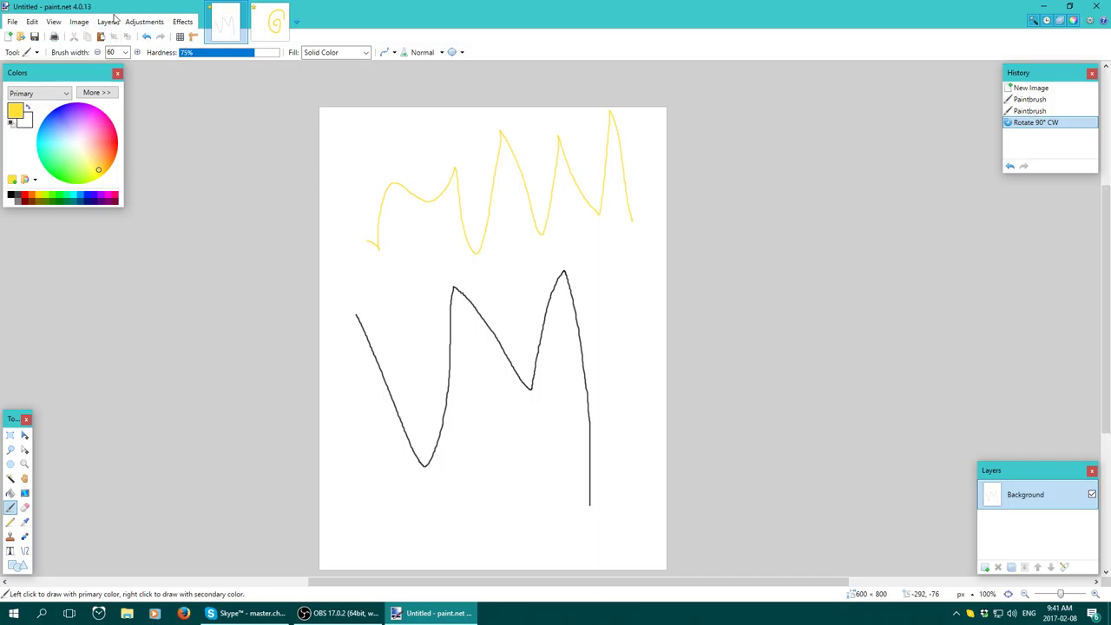
# Return to the yellow swirl image and undo its 90° rotation
pyautogui.click(79, 21)
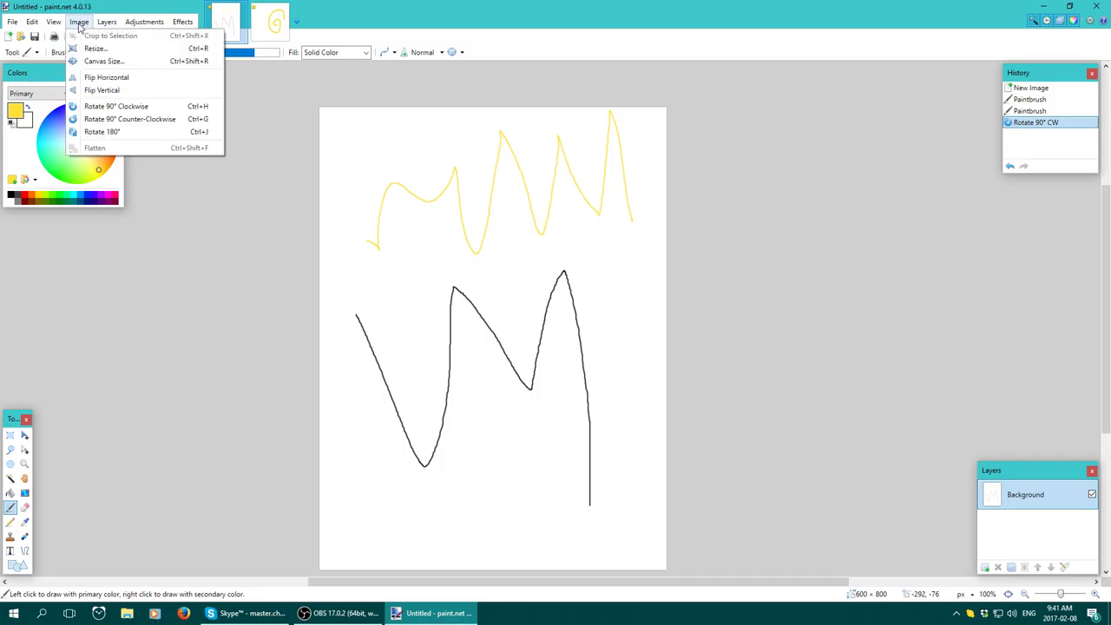
pyautogui.click(144, 22)
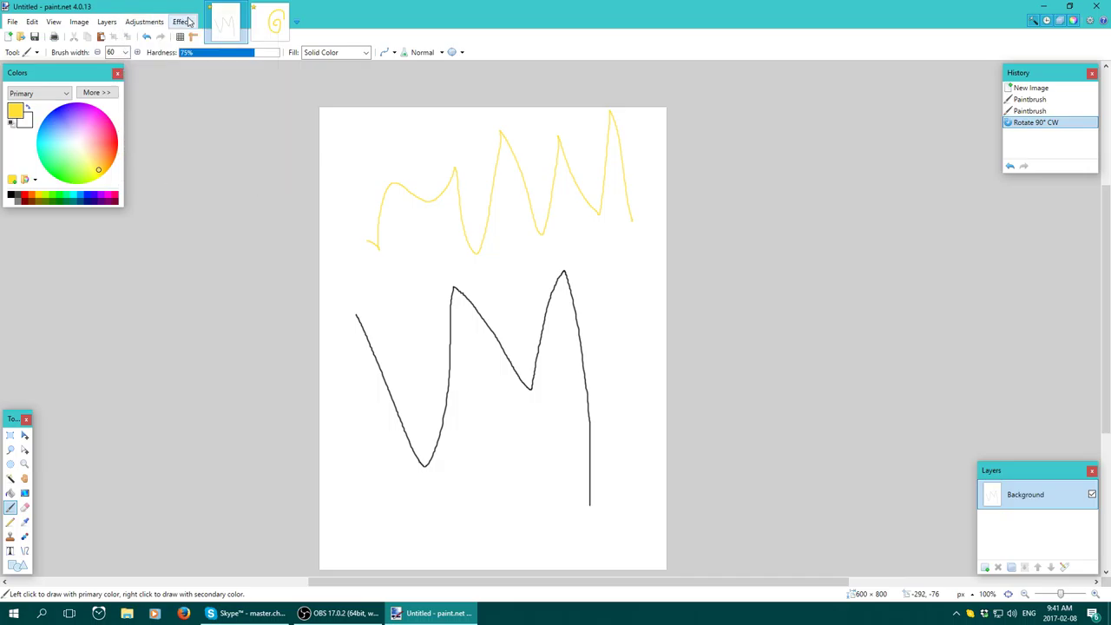
pyautogui.click(269, 21)
pyautogui.hotkey('ctrl', 'z')
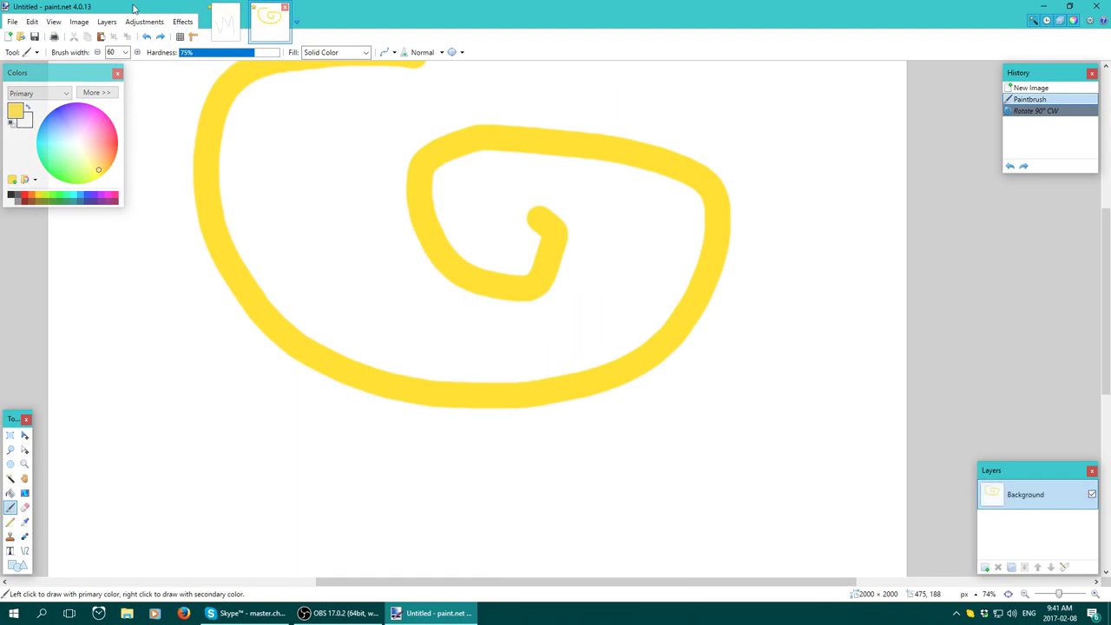
# Mirror the swirl image with Flip Horizontal
pyautogui.click(53, 22)
pyautogui.click(54, 22)
pyautogui.click(79, 21)
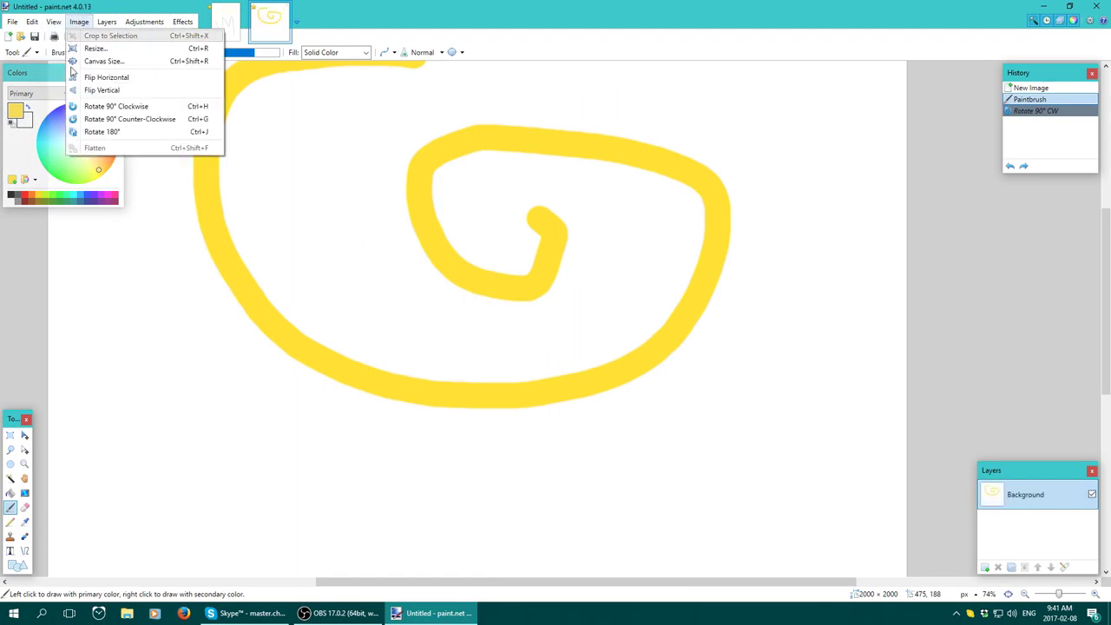
pyautogui.click(98, 78)
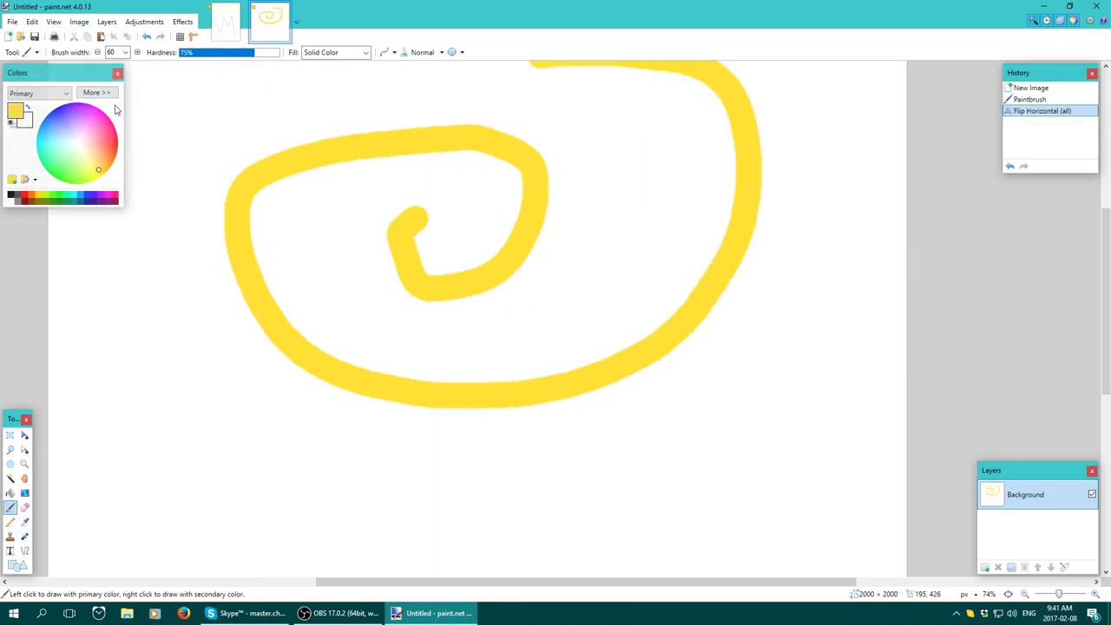
# Flip the swirl image vertically, then return to the zigzag image
pyautogui.click(79, 21)
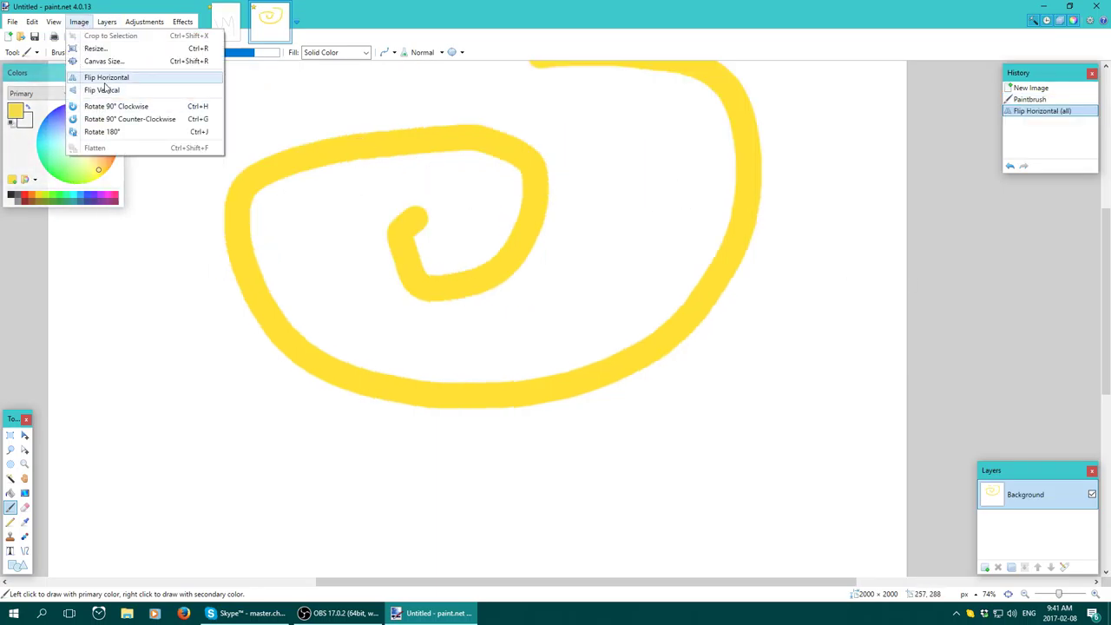
pyautogui.click(101, 90)
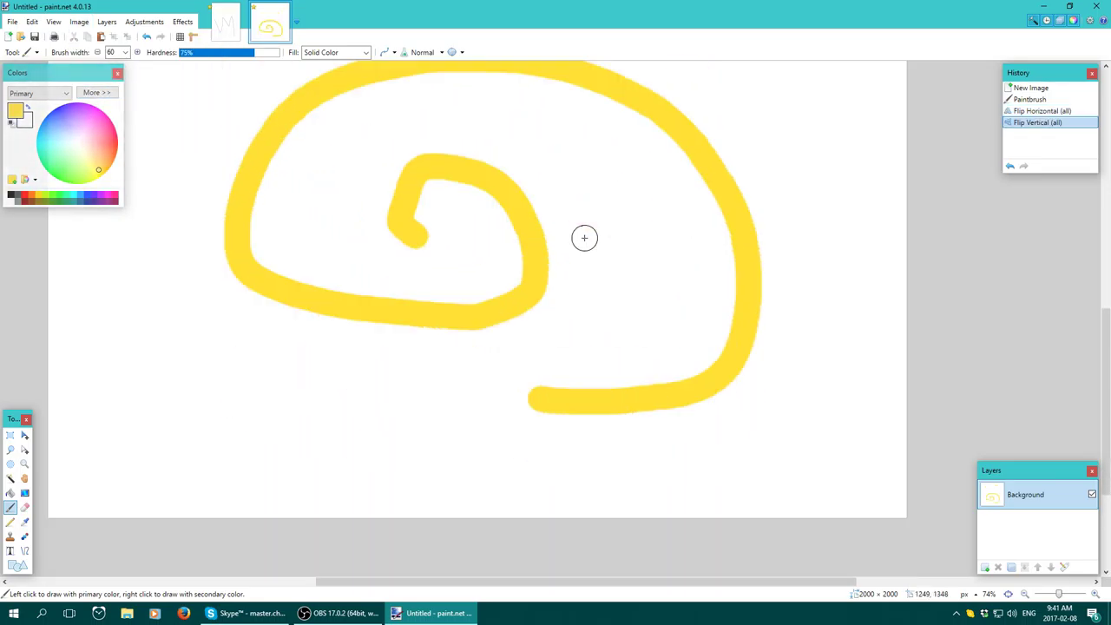
pyautogui.scroll(3, 538, 227)
pyautogui.click(209, 29)
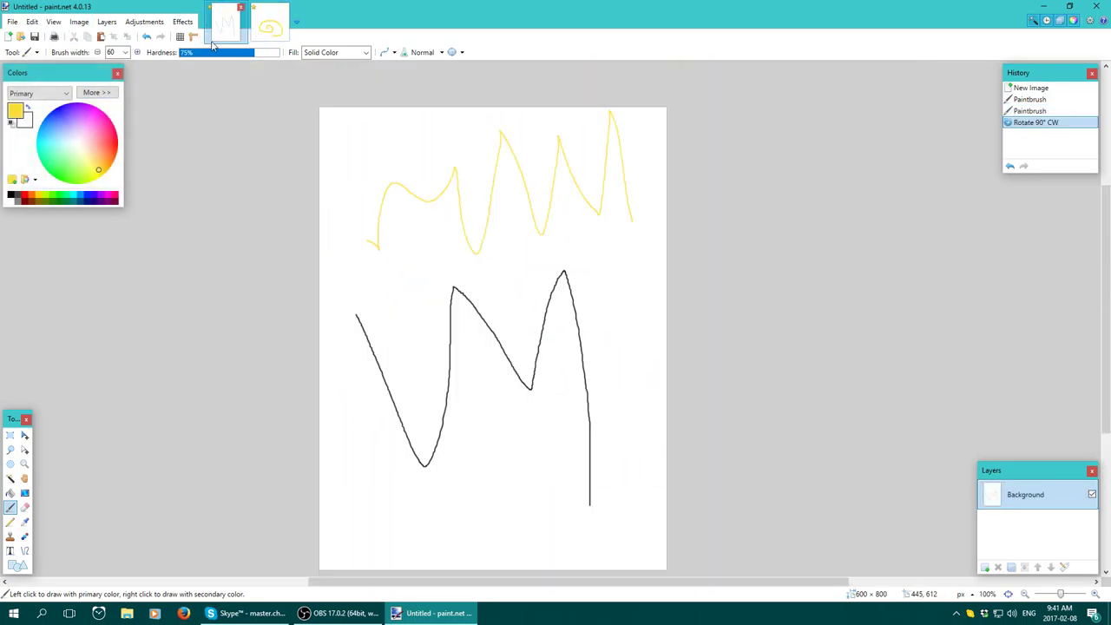
# Undo the zigzag rotation back to 800 × 600, then flip it vertically twice
pyautogui.hotkey('ctrl', 'z')
pyautogui.click(79, 22)
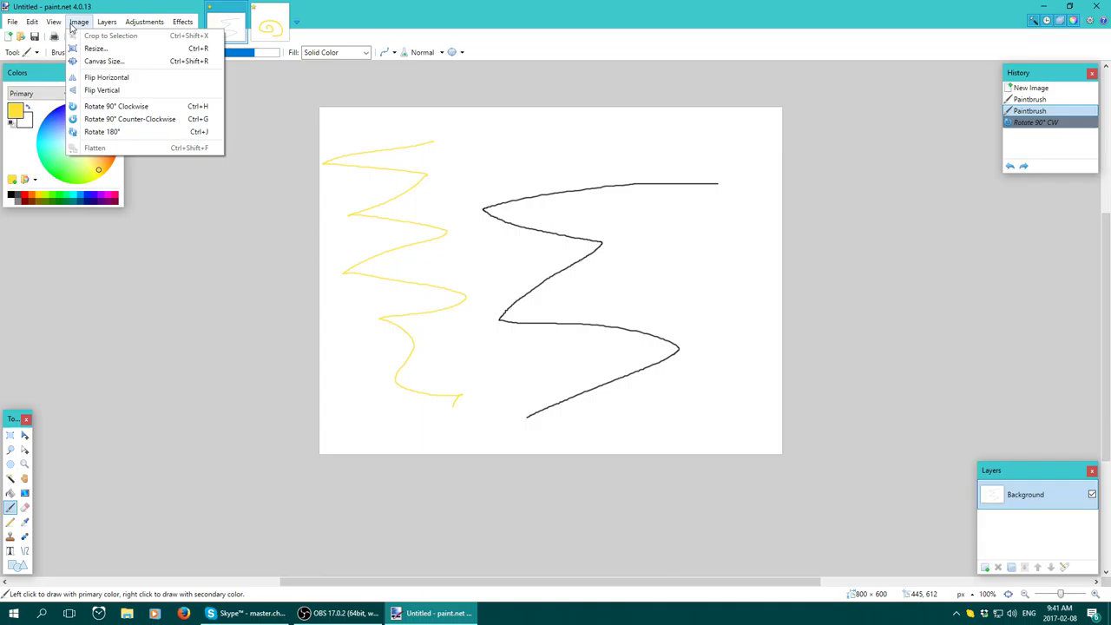
pyautogui.click(85, 90)
pyautogui.click(79, 22)
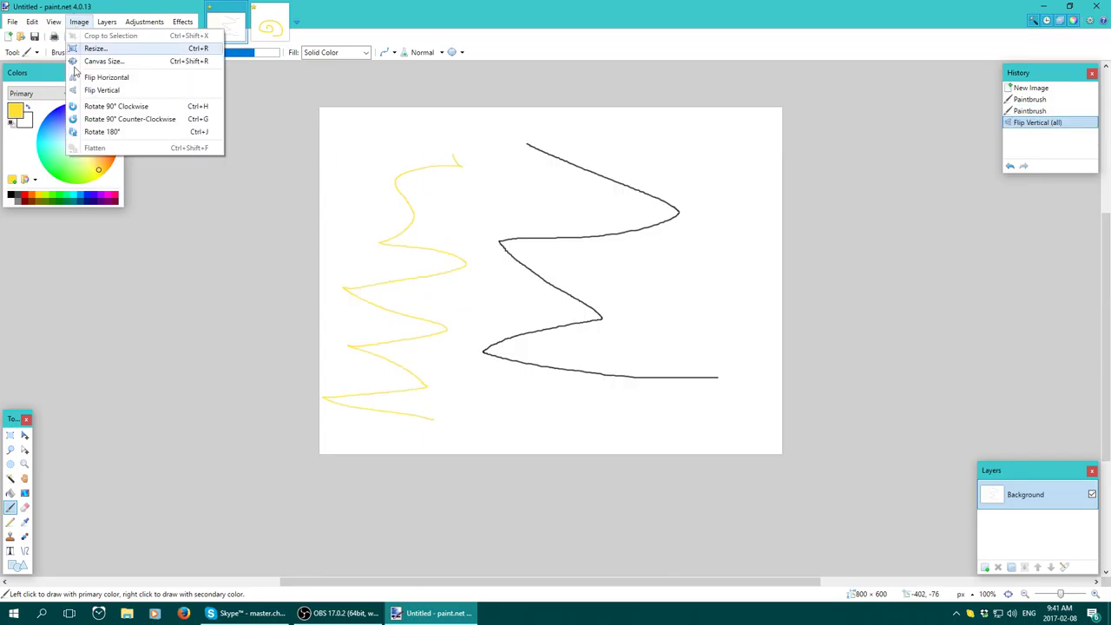
pyautogui.click(83, 90)
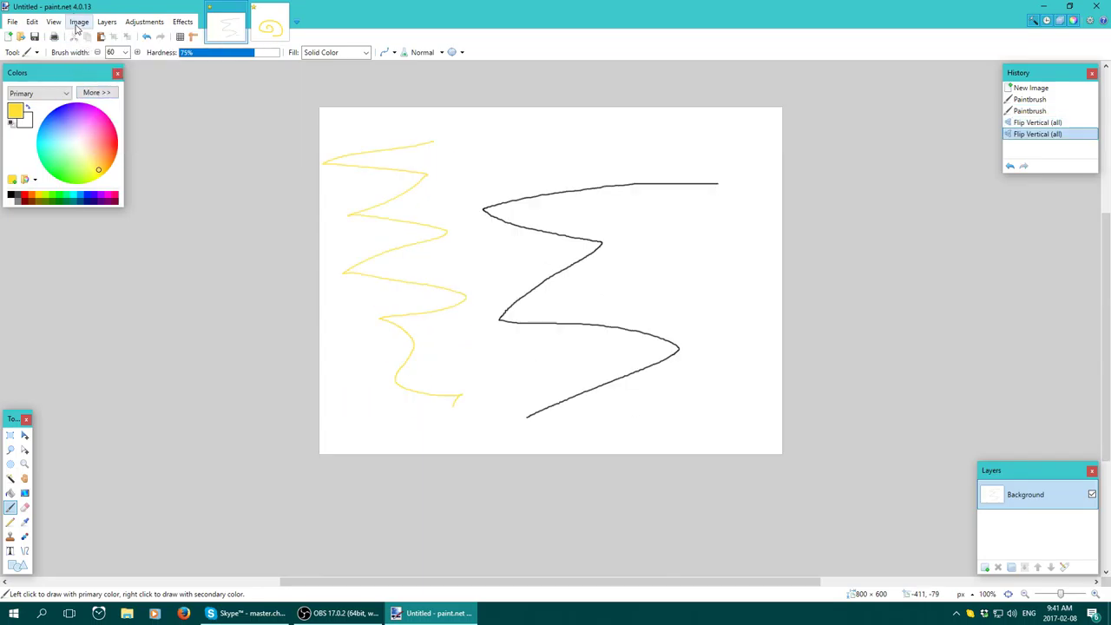
# Flip the zigzag image horizontally so the yellow stroke sits on the right
pyautogui.click(79, 22)
pyautogui.click(95, 78)
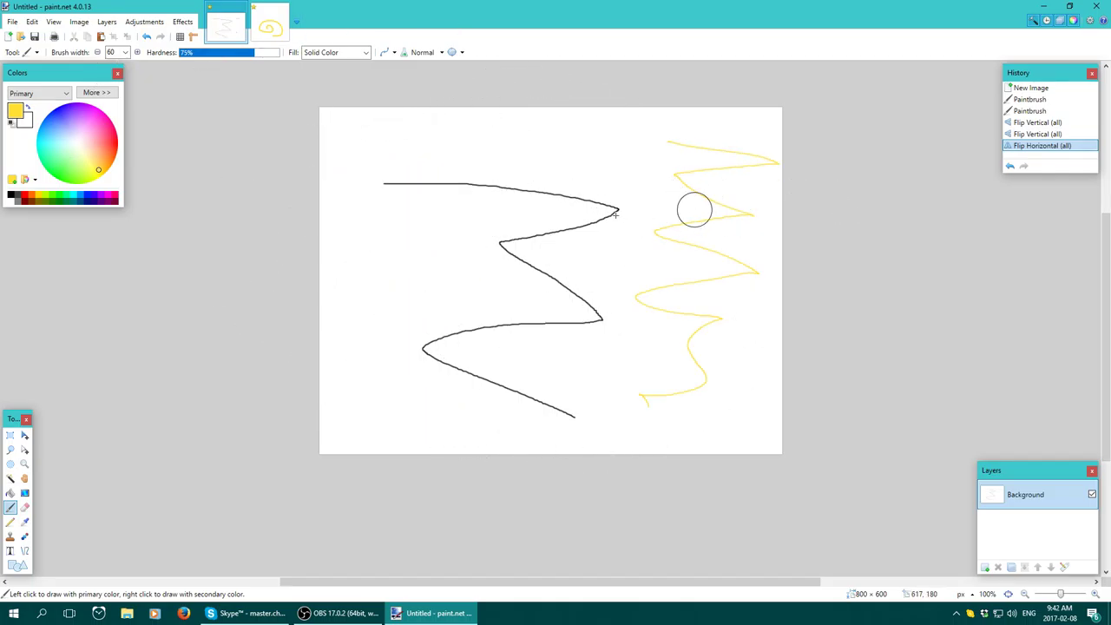
pyautogui.click(79, 22)
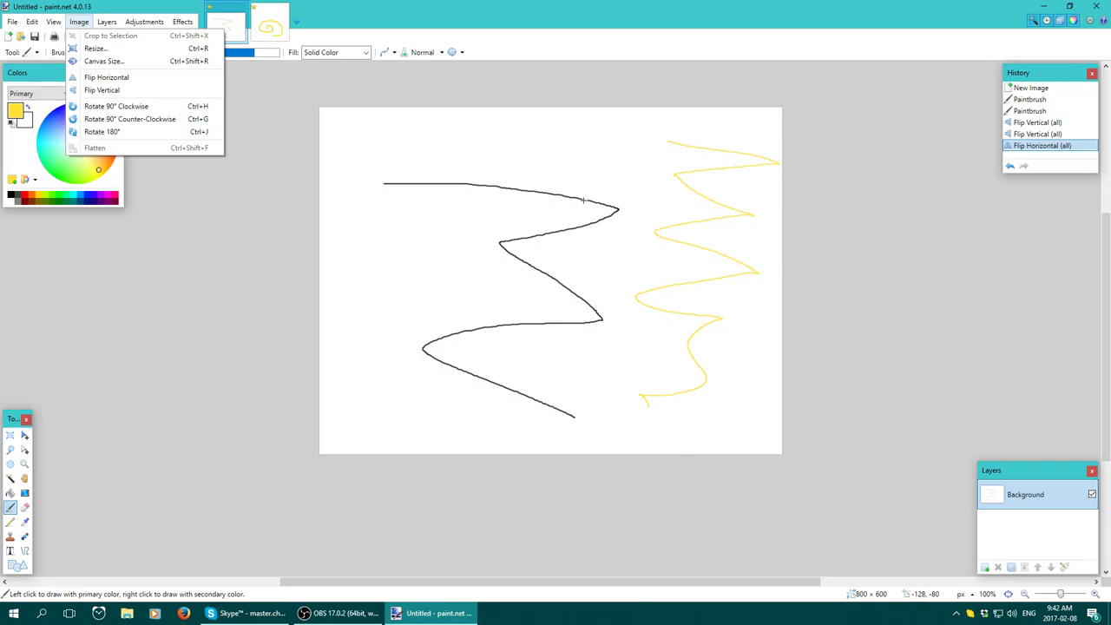
pyautogui.moveTo(134, 24)
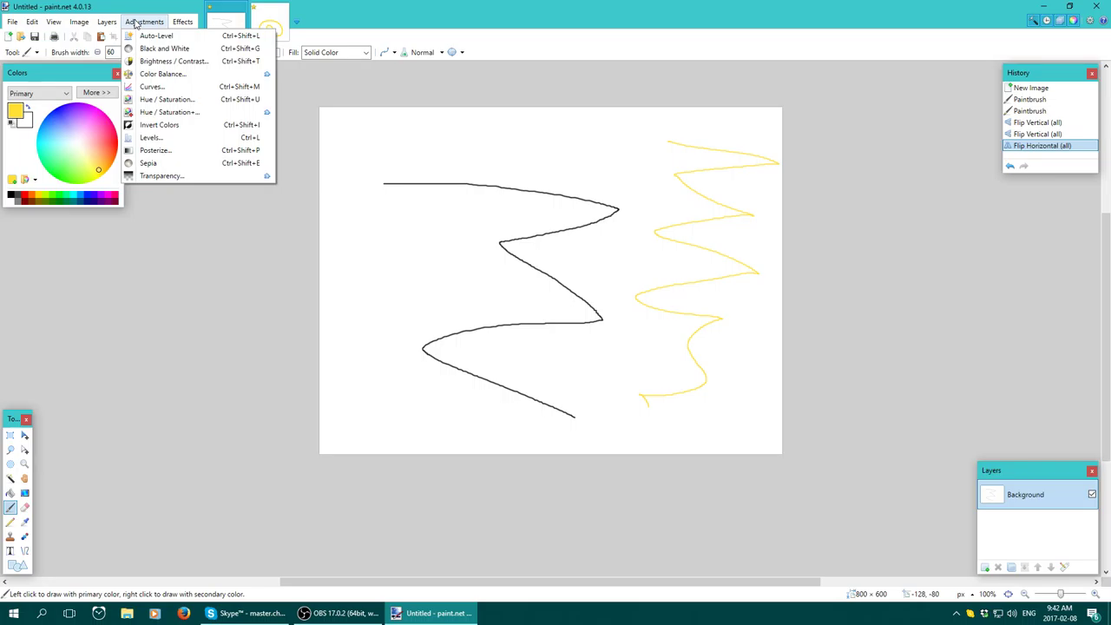
pyautogui.moveTo(183, 22)
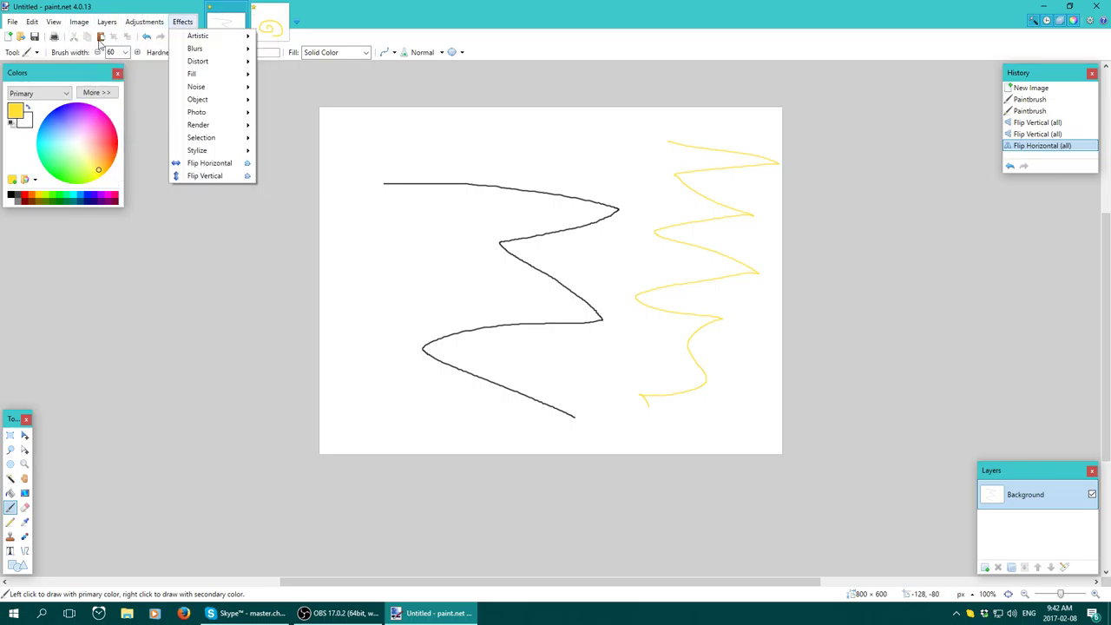
pyautogui.click(507, 25)
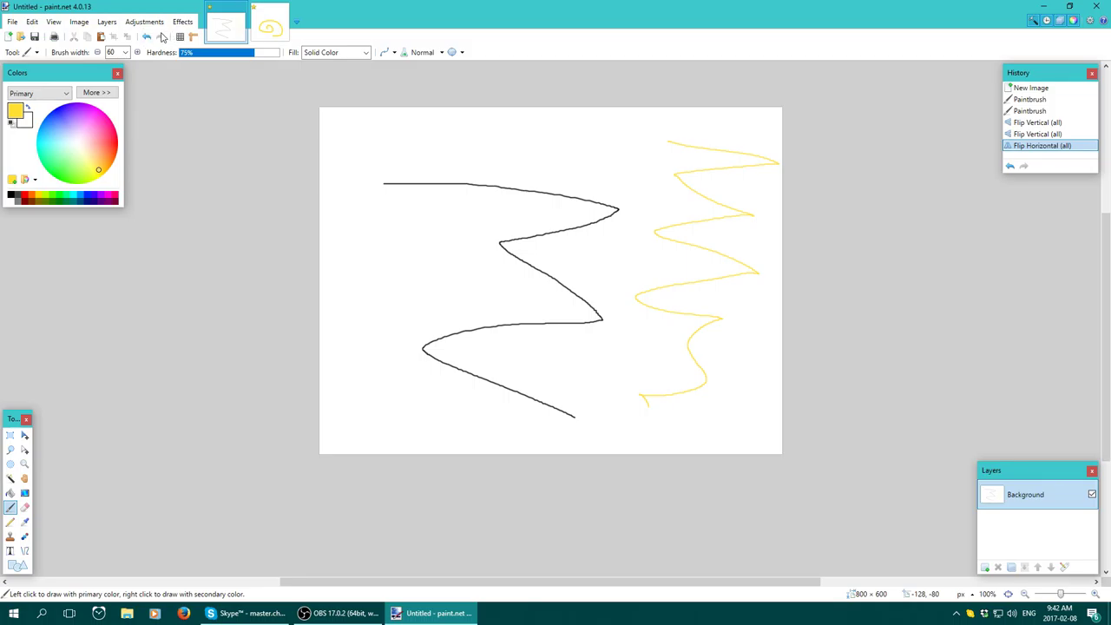
pyautogui.click(14, 22)
pyautogui.moveTo(32, 21)
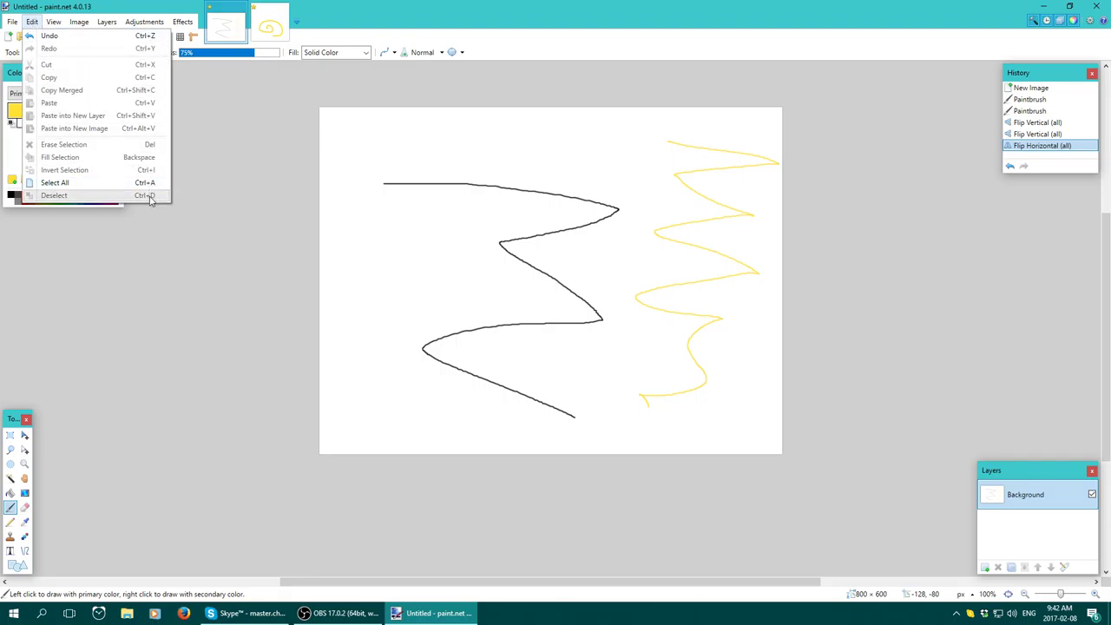
pyautogui.click(381, 9)
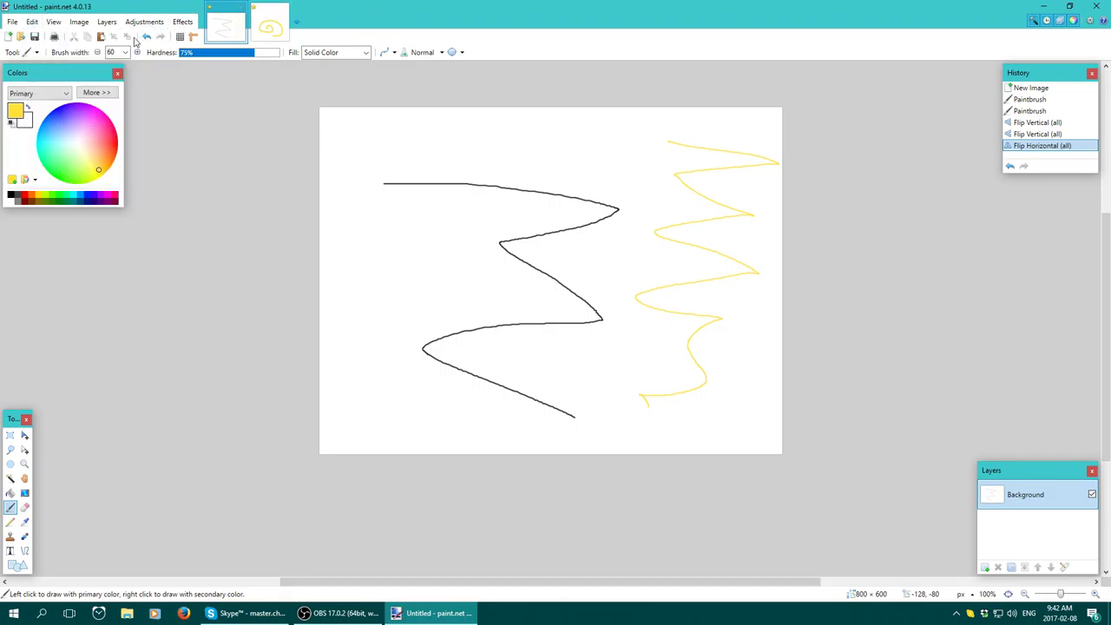